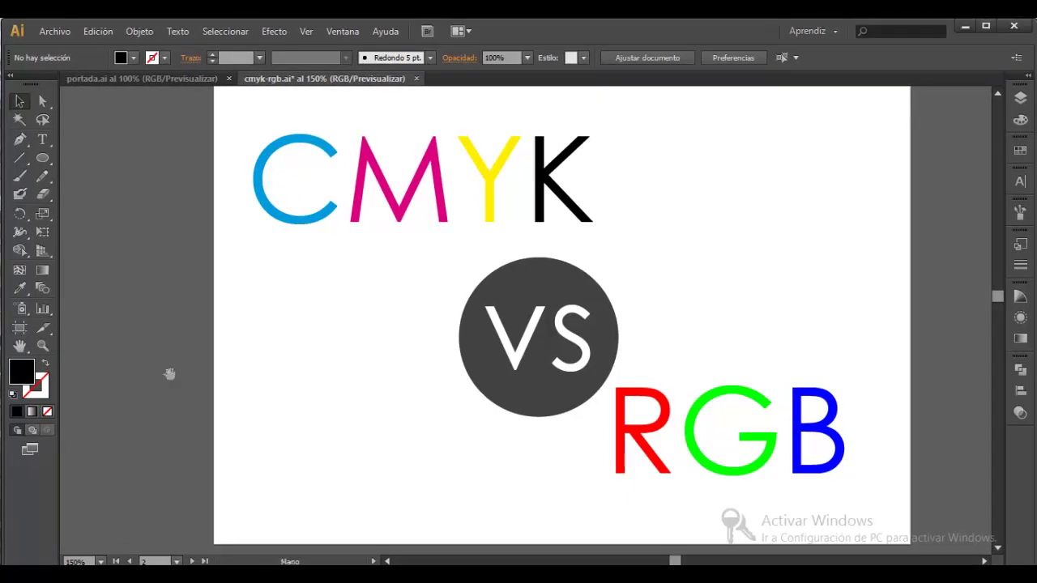
Scroll down past the CMYK vs RGB artboard to the CMYK explainer artboard
scroll(263, 376, down, 3)
scroll(264, 376, down, 5)
scroll(280, 248, down, 5)
scroll(262, 116, down, 4)
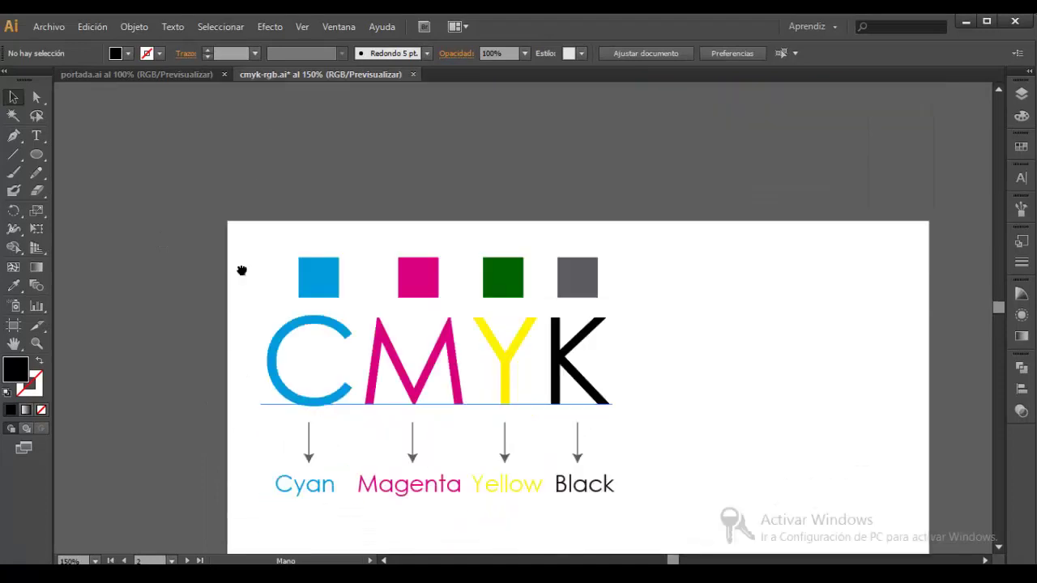
scroll(241, 268, down, 4)
Pan the view slightly so the CMYK artboard's grey squares and bullet text sit in place
mouse_move(241, 258)
mouse_down()
mouse_move(227, 273)
mouse_move(220, 264)
mouse_up()
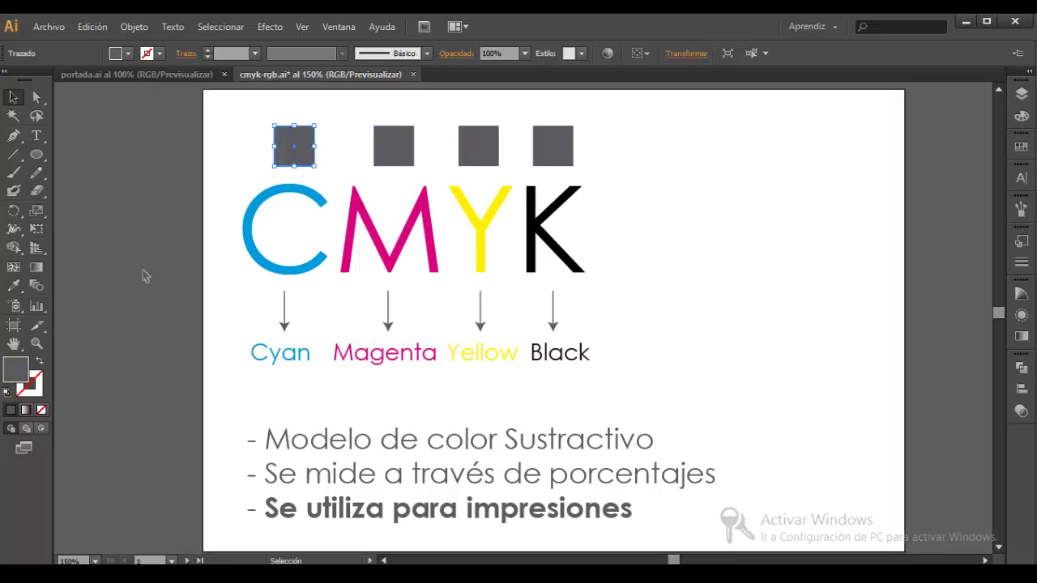
Open the fill colour picker for the first square and pick a dark navy blue
double_click(18, 379)
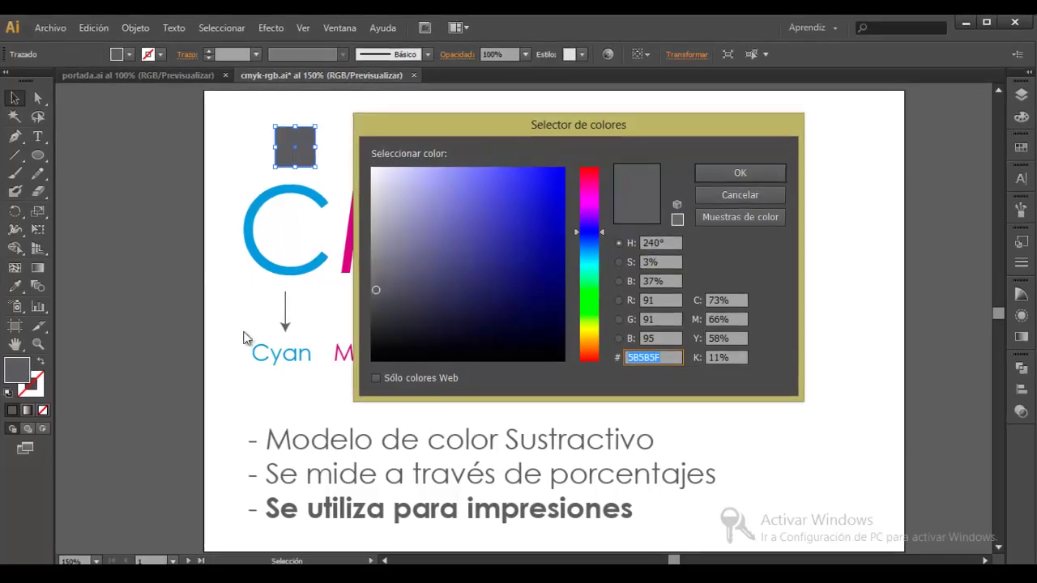
drag(541, 126, 476, 152)
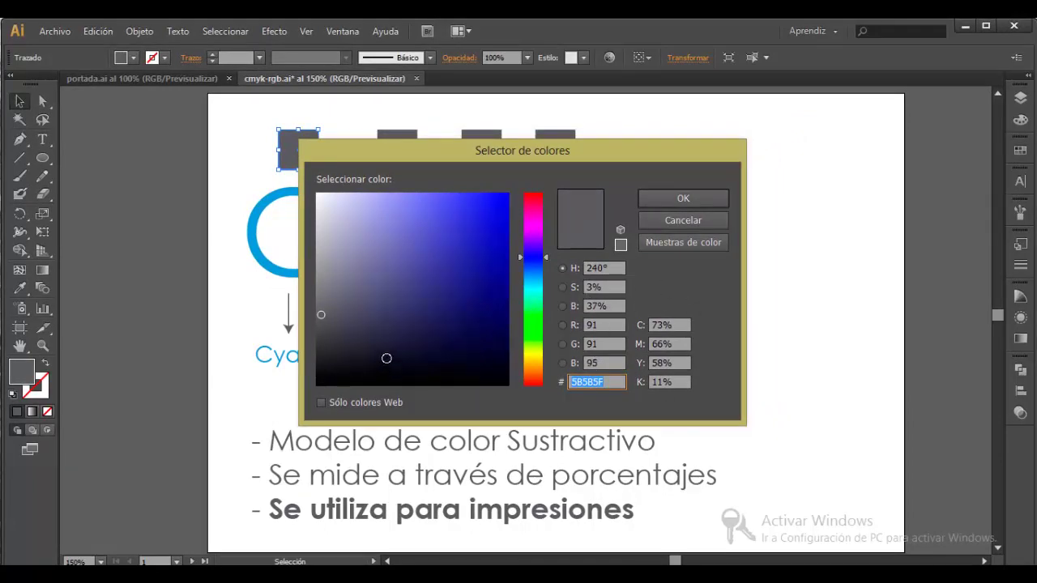
mouse_move(382, 348)
mouse_down()
mouse_move(483, 272)
mouse_move(484, 206)
mouse_up()
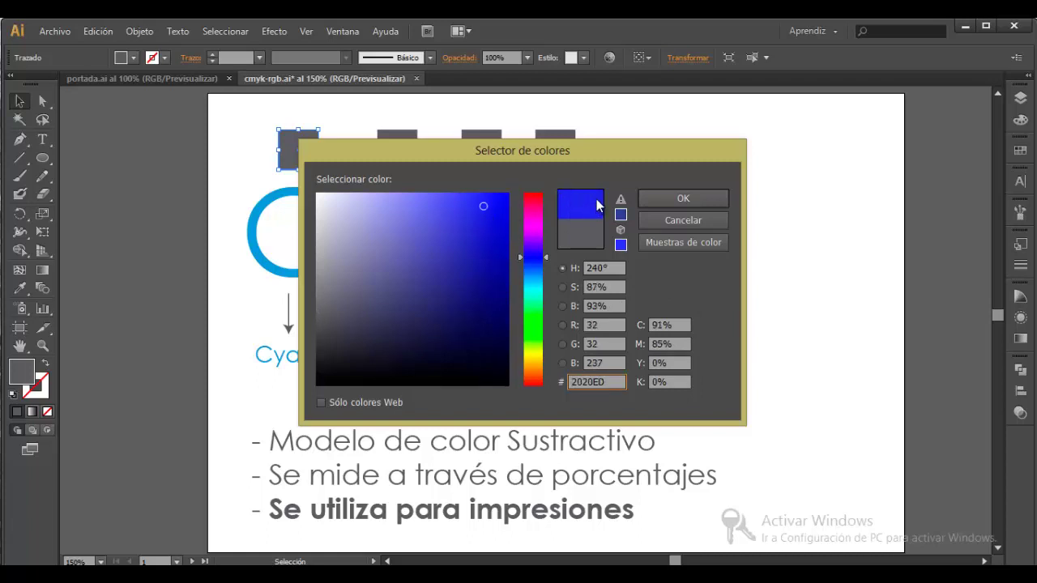
click(476, 301)
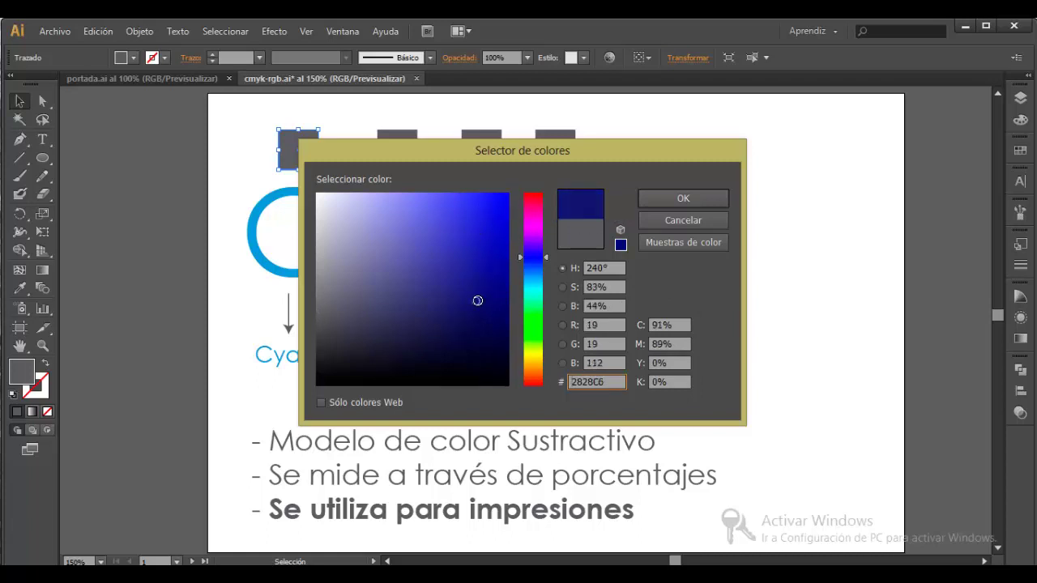
mouse_move(475, 332)
mouse_down()
mouse_move(374, 265)
mouse_move(466, 240)
mouse_up()
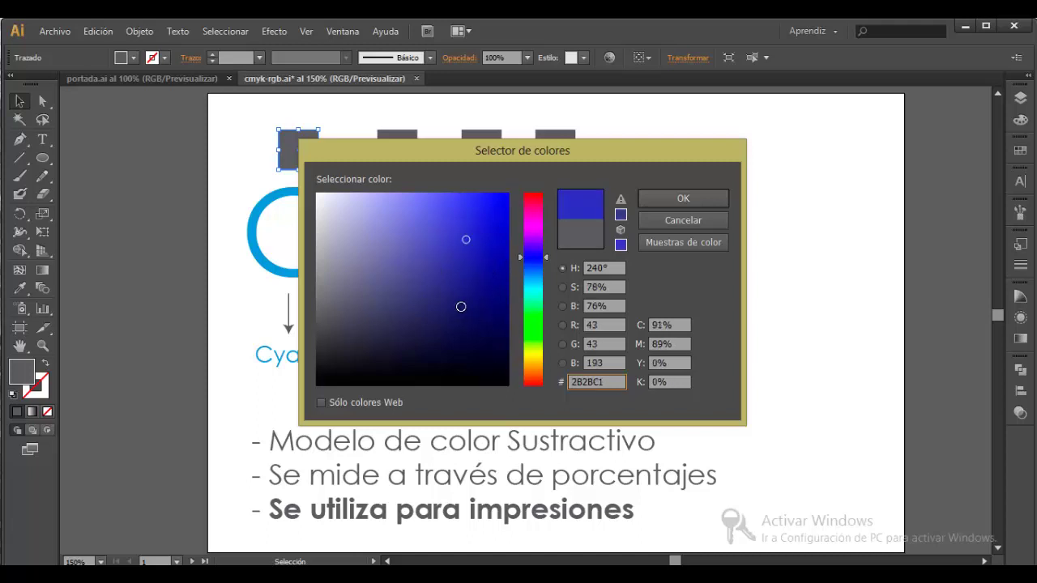
click(454, 307)
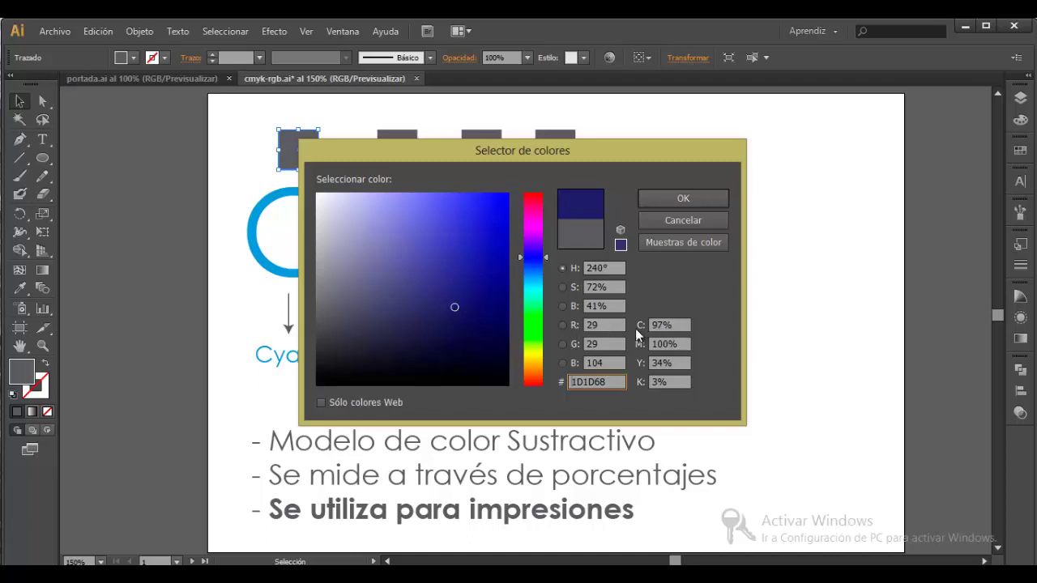
Select the cyan, yellow and black percentage fields, ending on cyan for editing
double_click(657, 325)
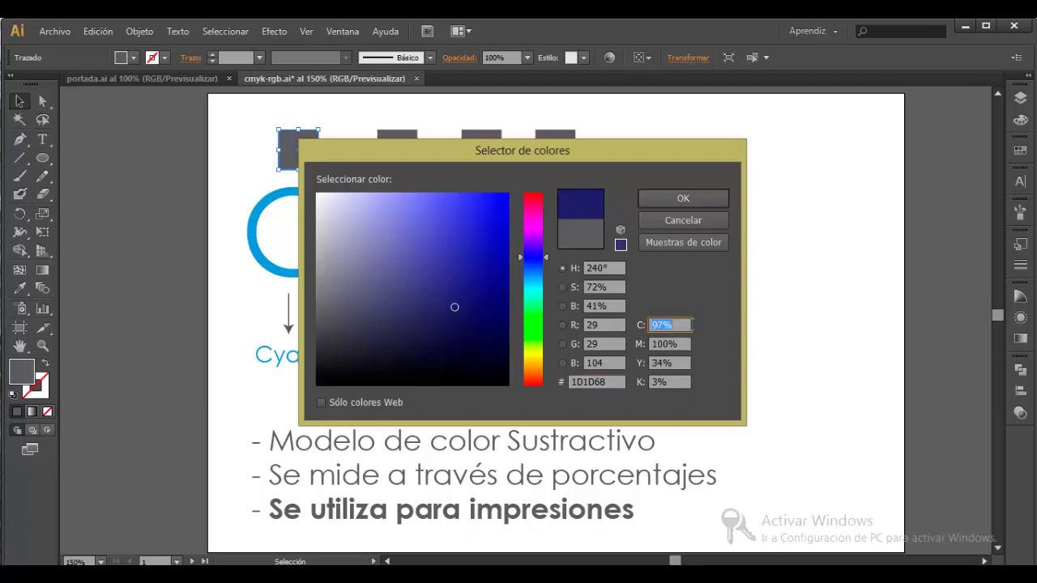
double_click(656, 363)
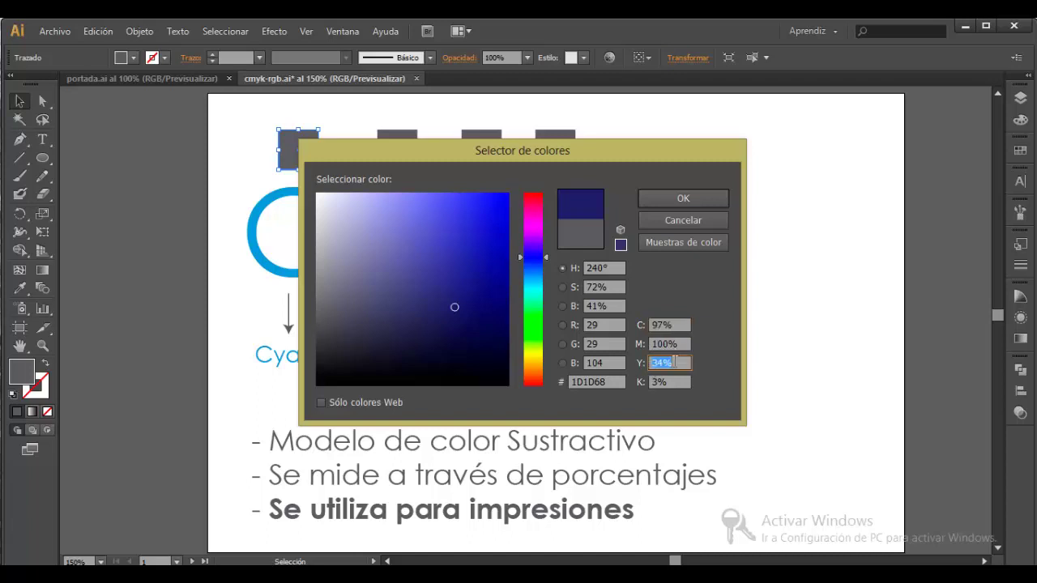
double_click(658, 382)
click(658, 382)
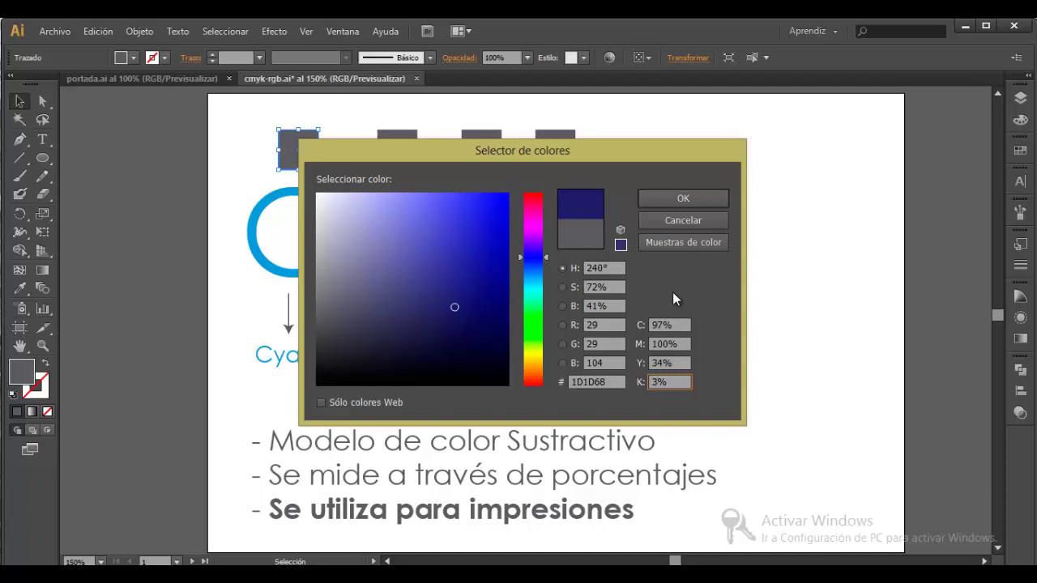
click(689, 326)
Enter 100 for cyan and move the colour picker aside
drag(677, 326, 653, 326)
text(100)
key(Tab)
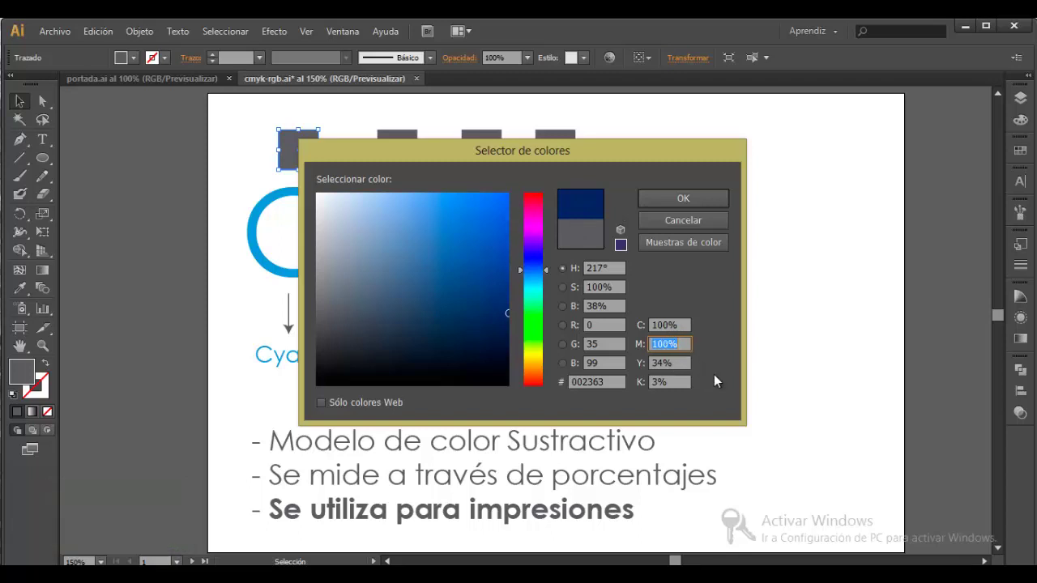
drag(578, 155, 619, 152)
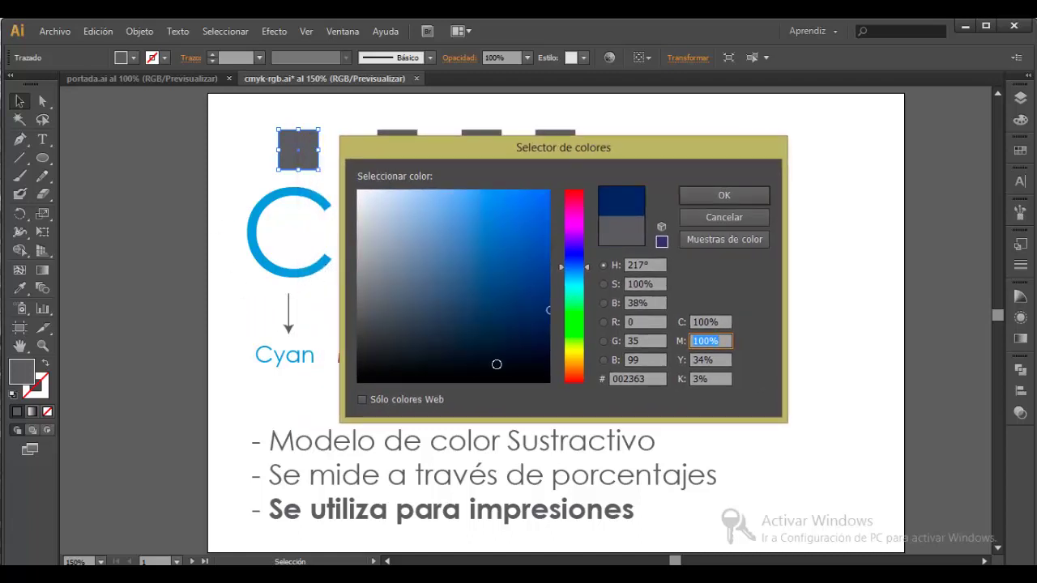
Set C 100, M 0, Y 0, K 0 and apply pure cyan to the first square
click(721, 321)
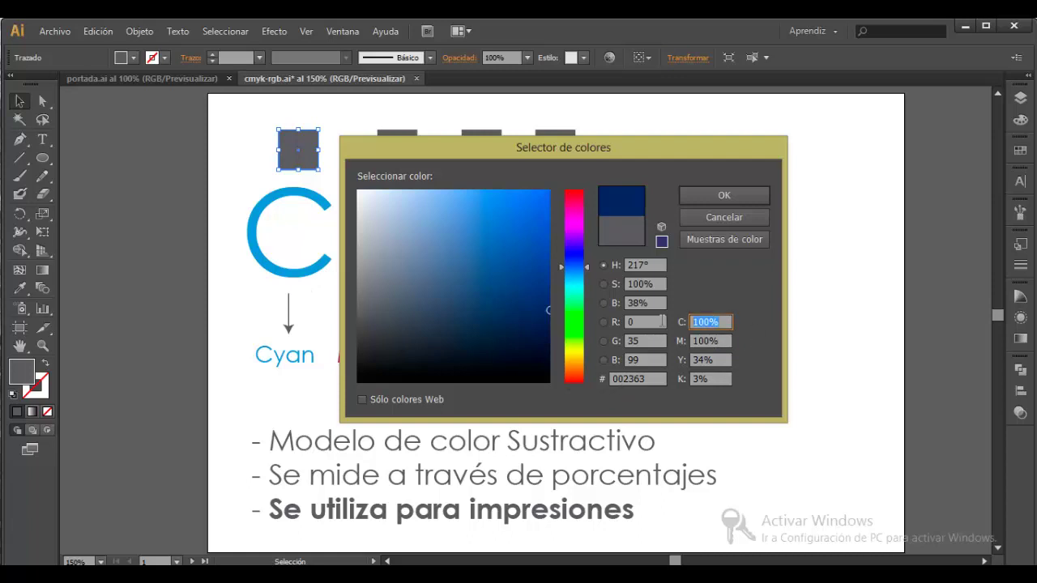
text(100)
key(Tab)
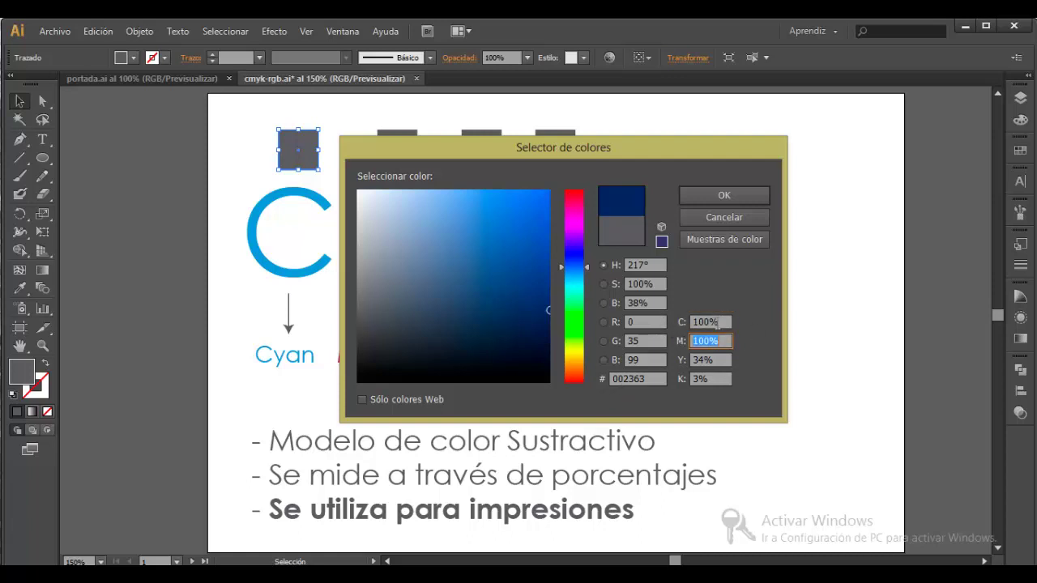
text(0)
key(Tab)
text(0)
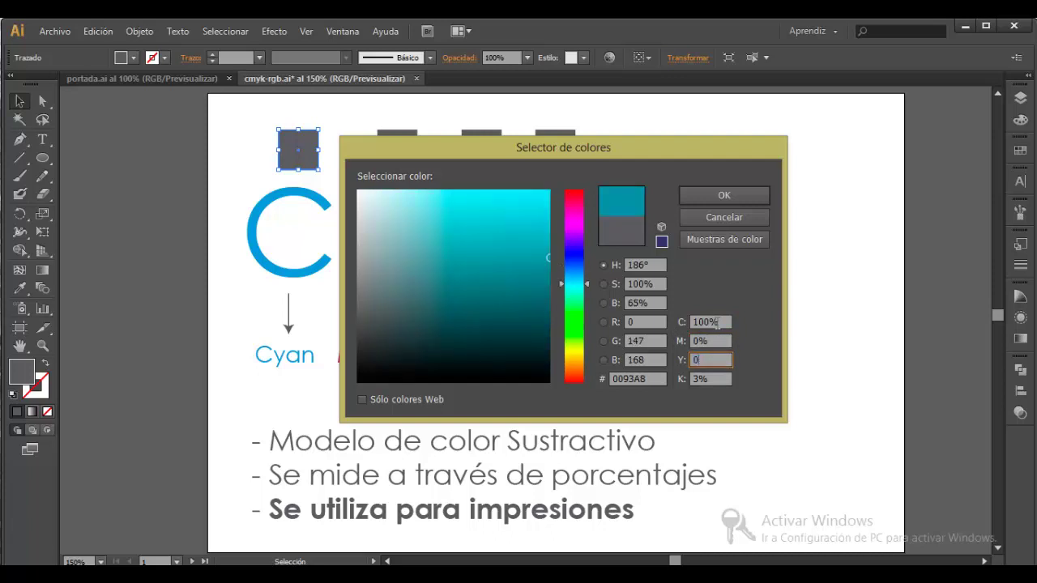
key(Tab)
text(0)
key(Tab)
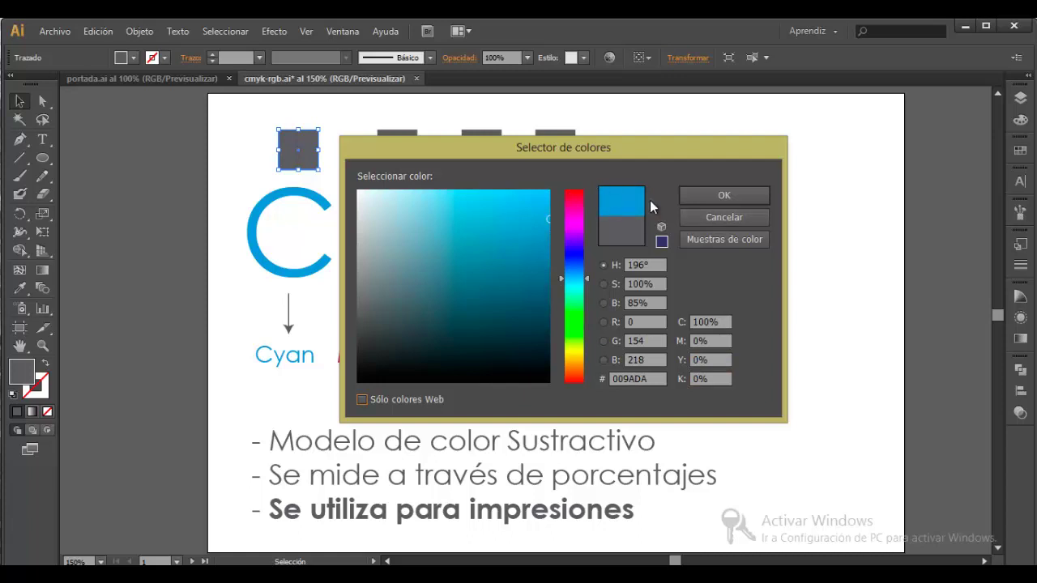
click(713, 195)
Select the second grey square, above M, and open its fill colour picker
click(267, 182)
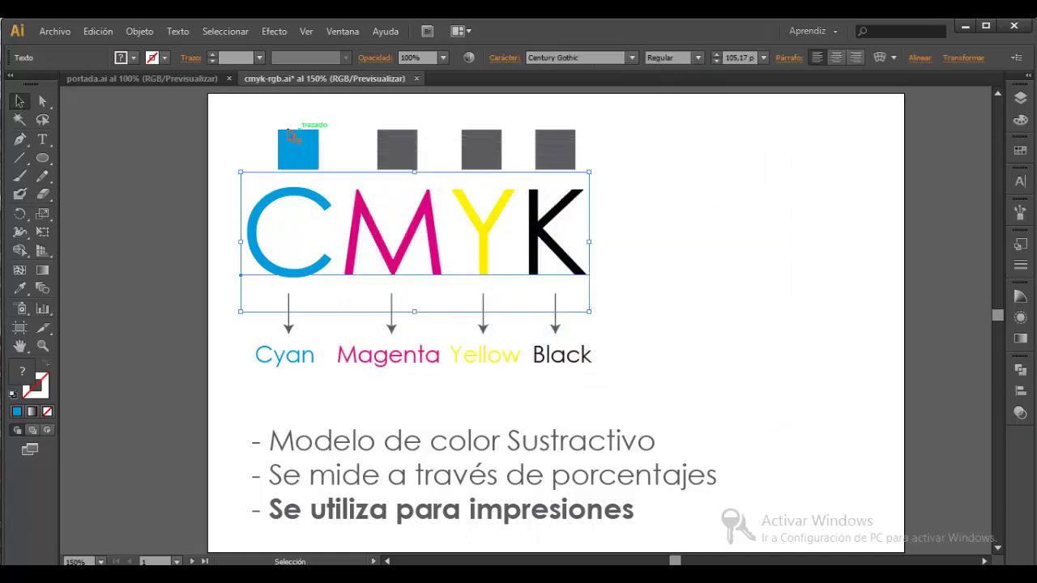
click(297, 150)
click(389, 154)
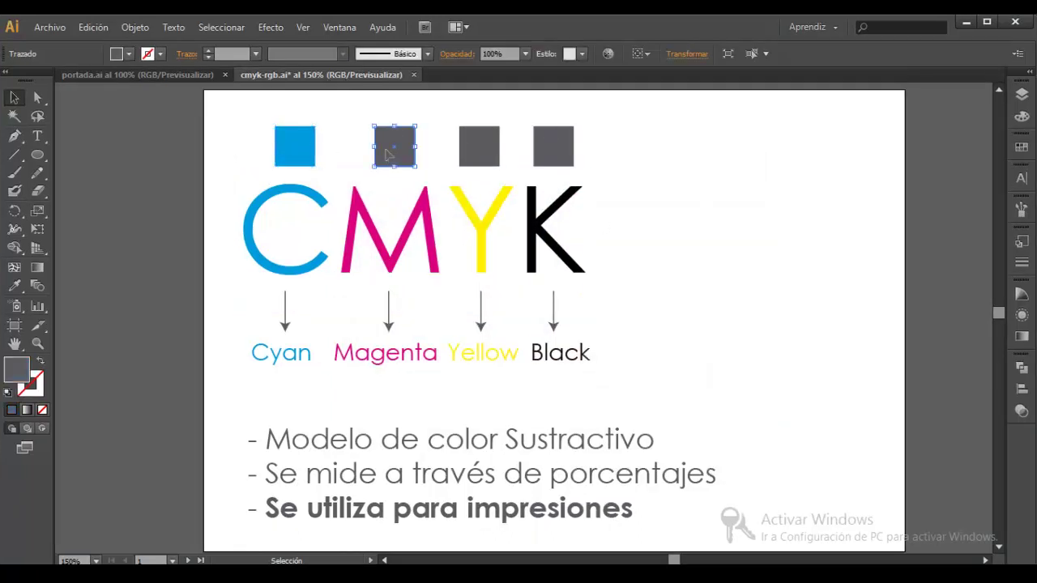
double_click(23, 377)
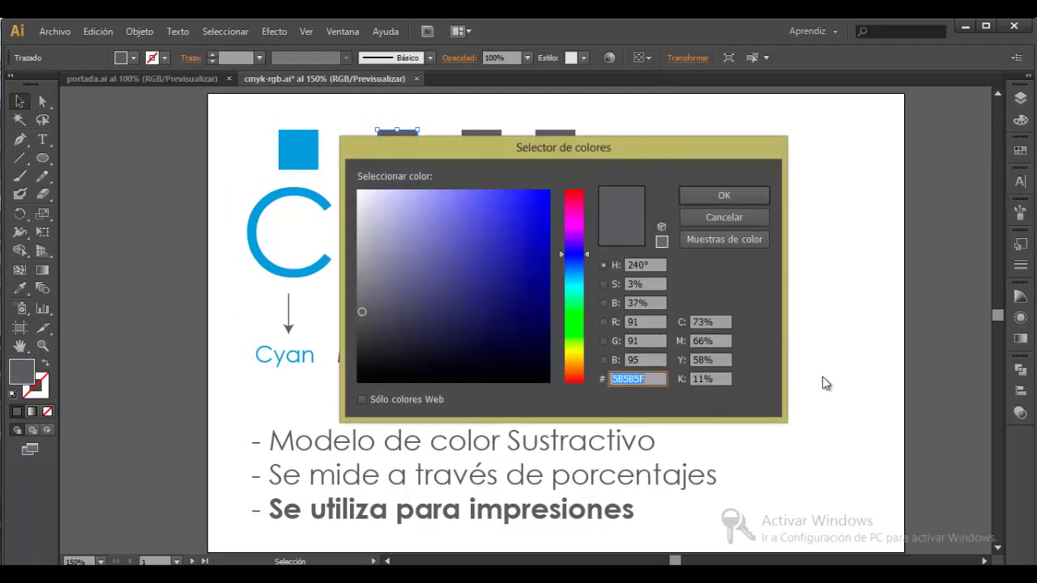
Enter C 0, M 100, Y 0 and K 0 to preview pure magenta
click(719, 322)
text(0)
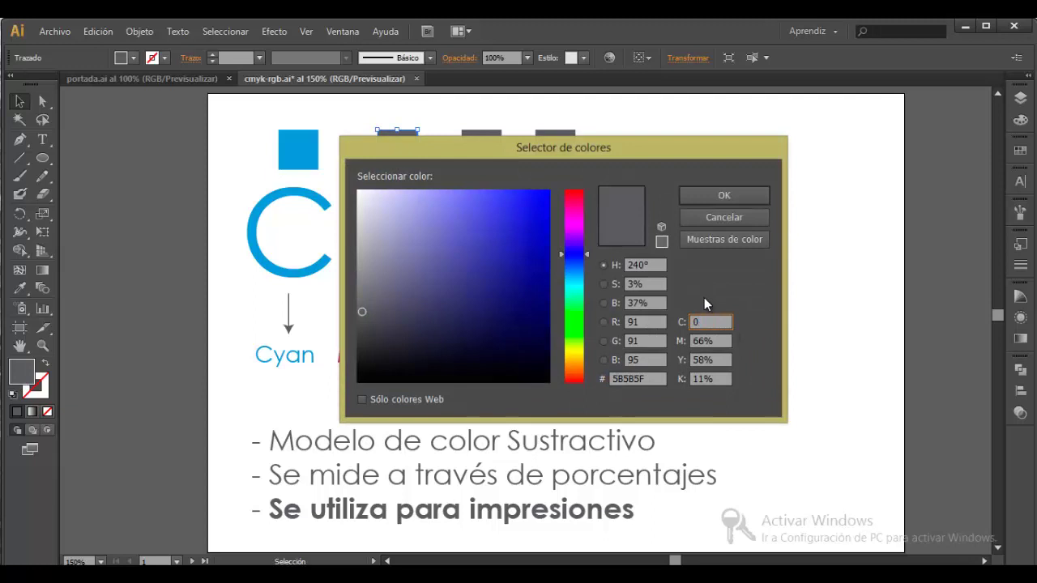
key(Tab)
text(100)
key(Tab)
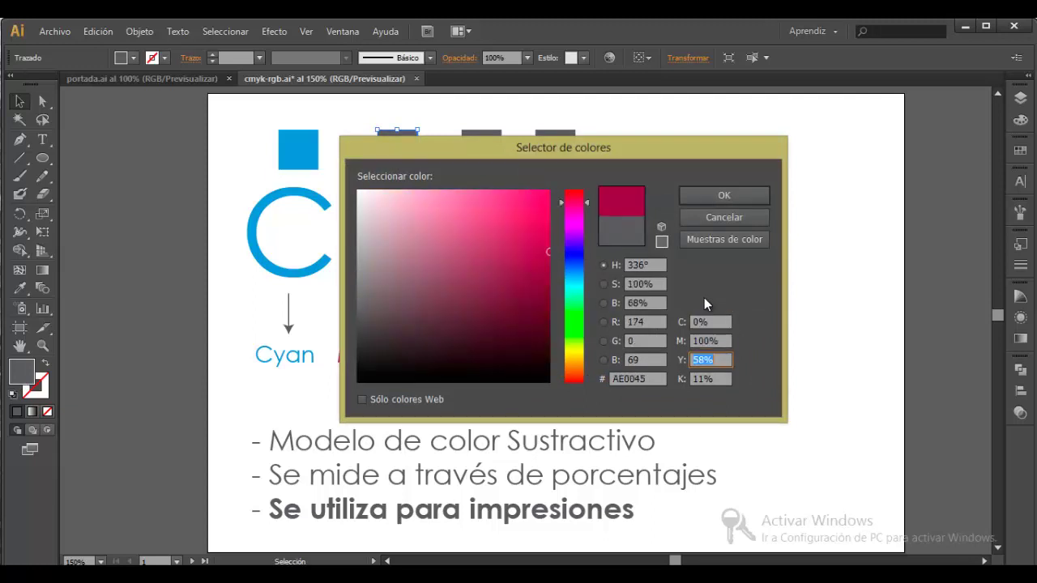
text(0)
key(Tab)
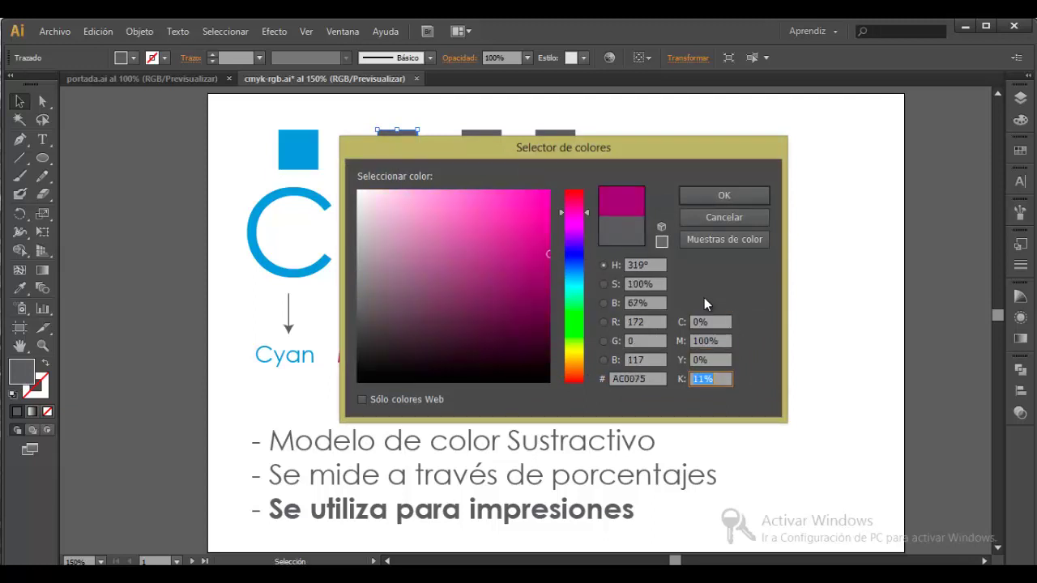
text(0)
Set cyan, magenta, yellow and black all to 100% to preview black
key(Tab)
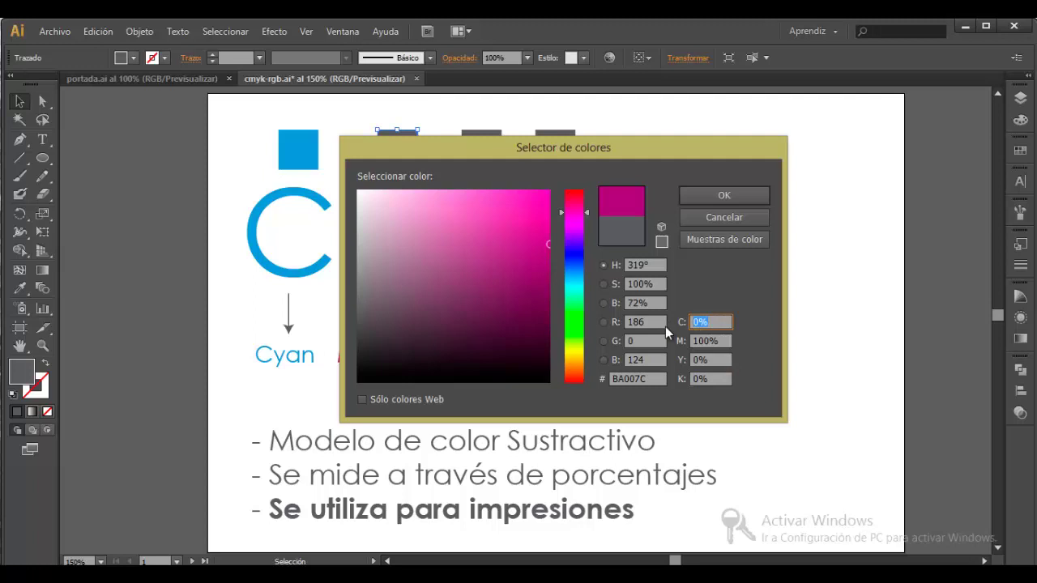
text(100)
key(Tab)
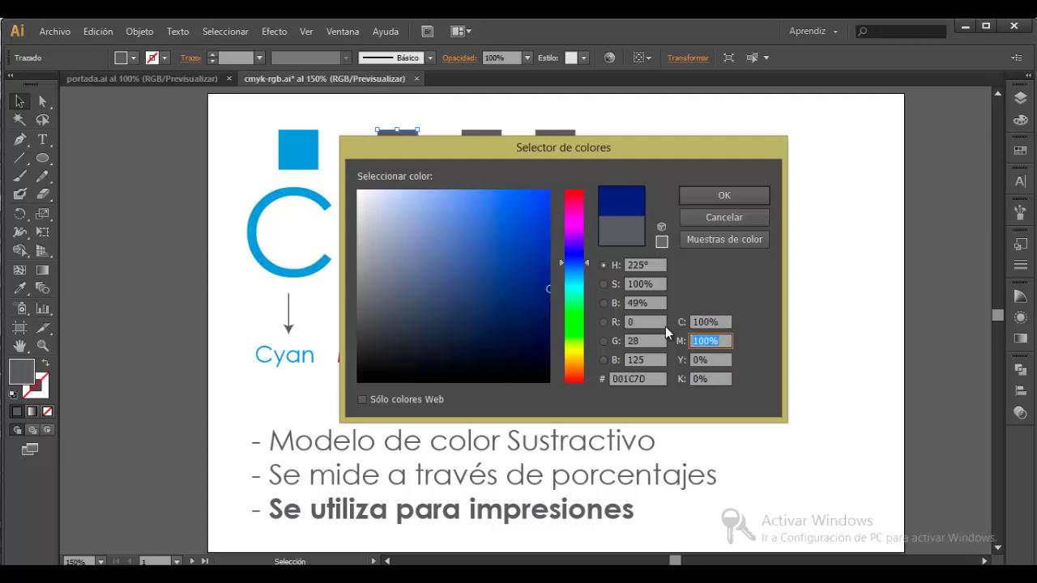
key(Tab)
text(100)
key(Tab)
text(1)
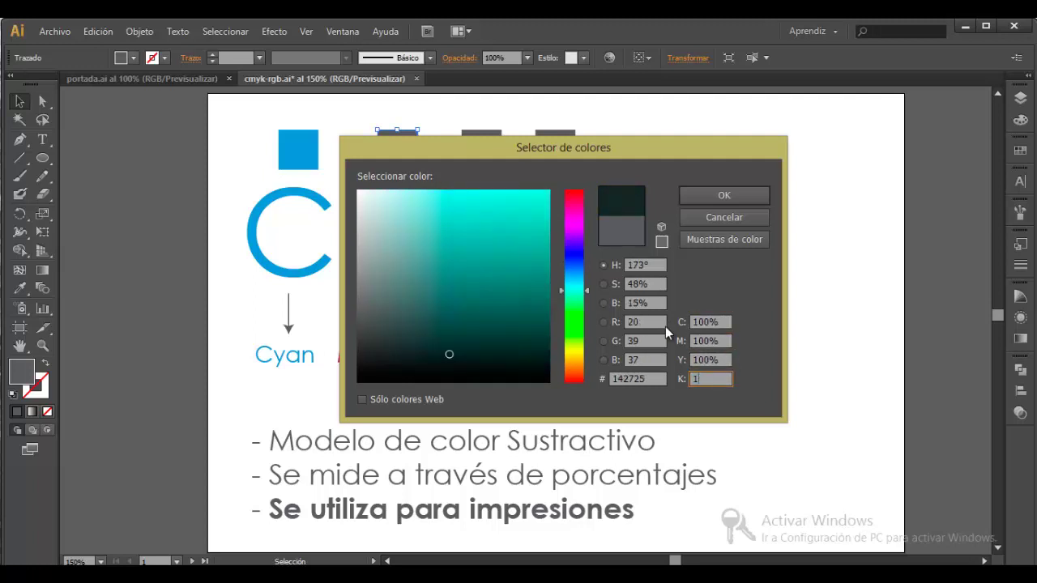
text(00)
key(Tab)
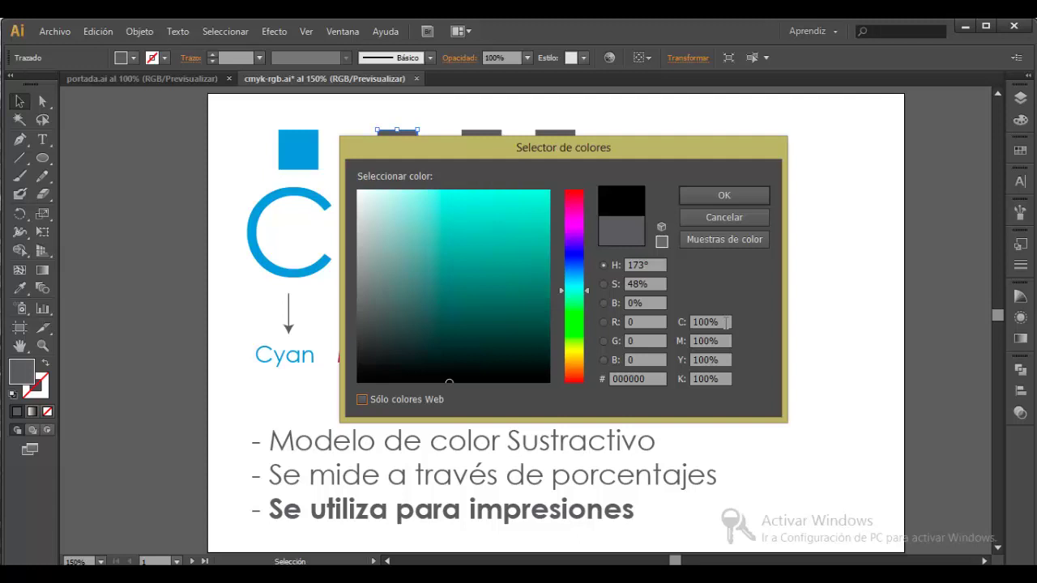
Set all four inks to 0% and accept white as the square's fill
click(726, 322)
text(0)
key(Tab)
text(0)
key(Tab)
text(0)
key(Tab)
text(0)
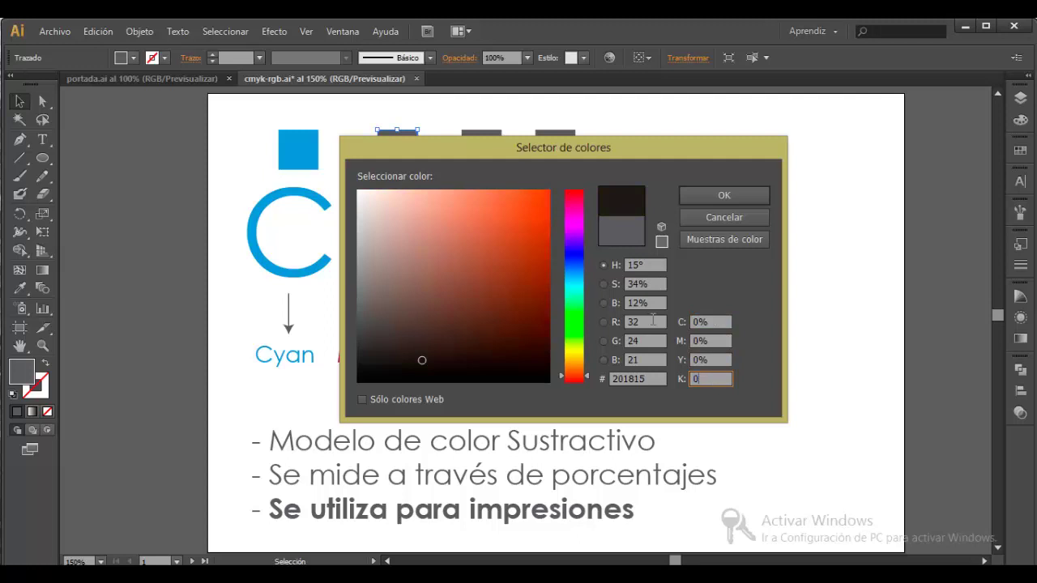
key(Tab)
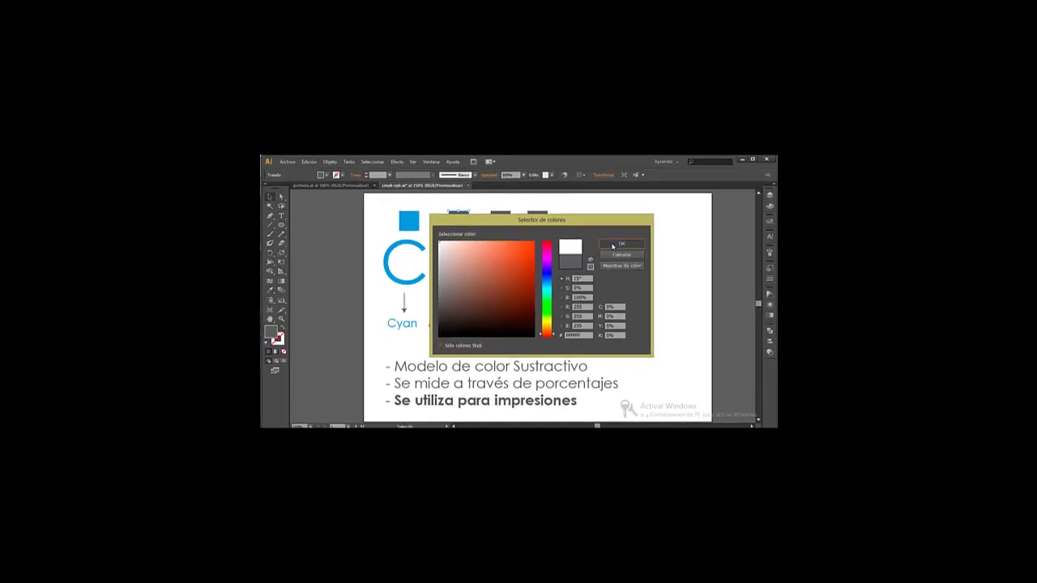
click(613, 245)
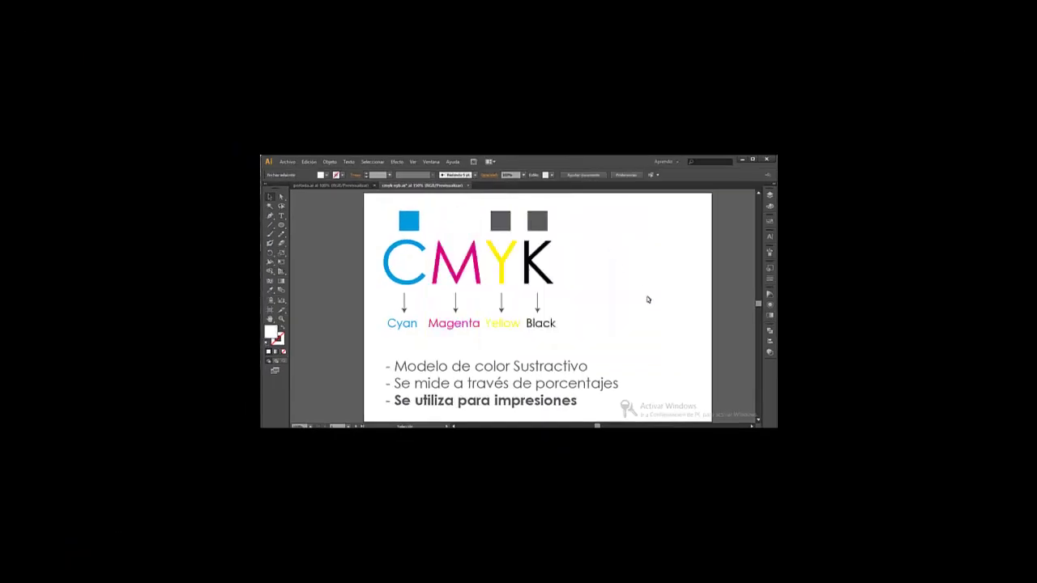
click(474, 234)
On the RGB artboard, open the fill picker for the square above G and try blue 300, capped at 255
mouse_move(662, 300)
mouse_down()
mouse_move(413, 306)
mouse_move(322, 326)
mouse_up()
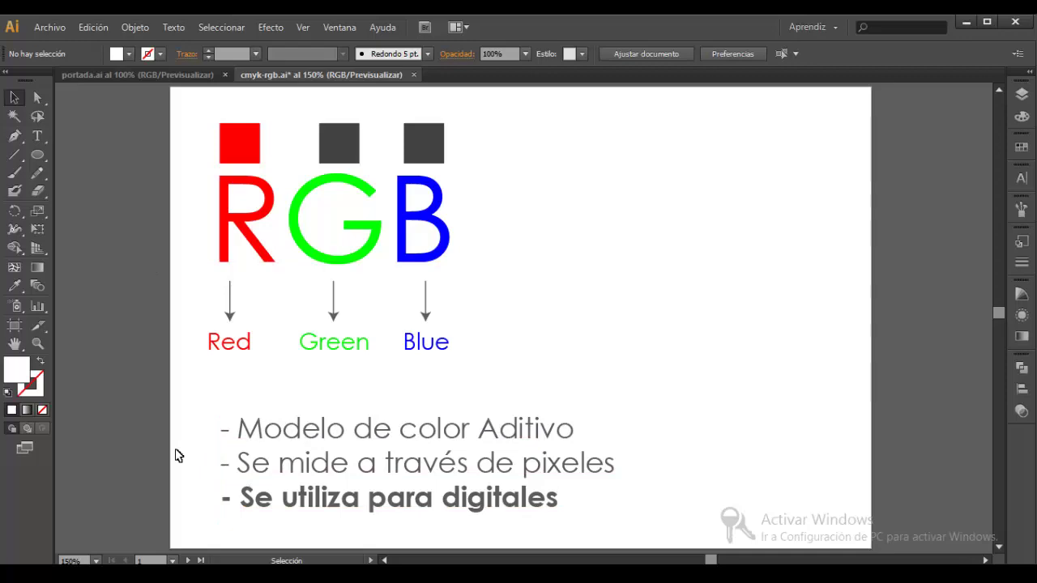
click(340, 142)
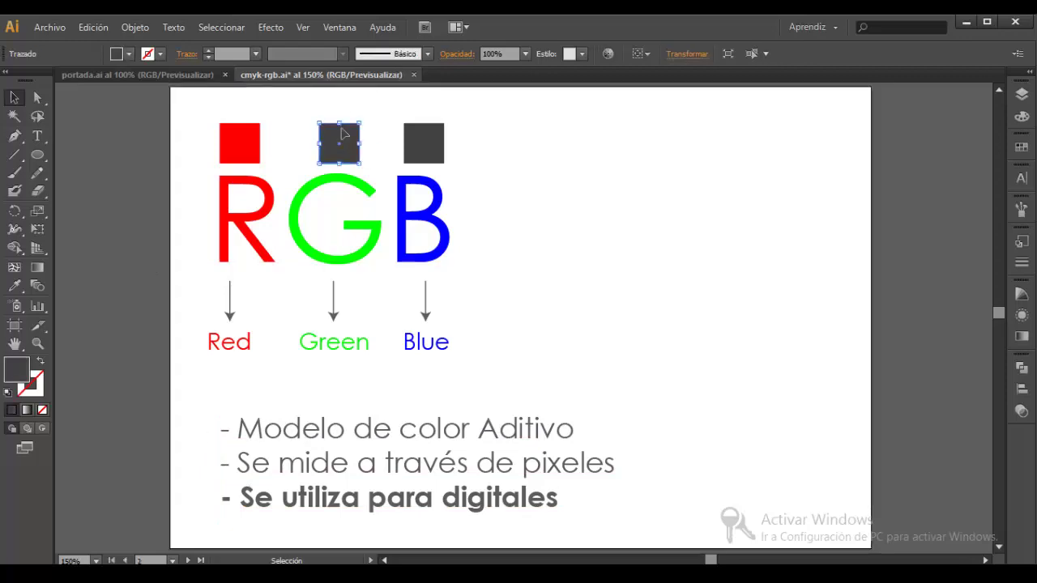
double_click(18, 373)
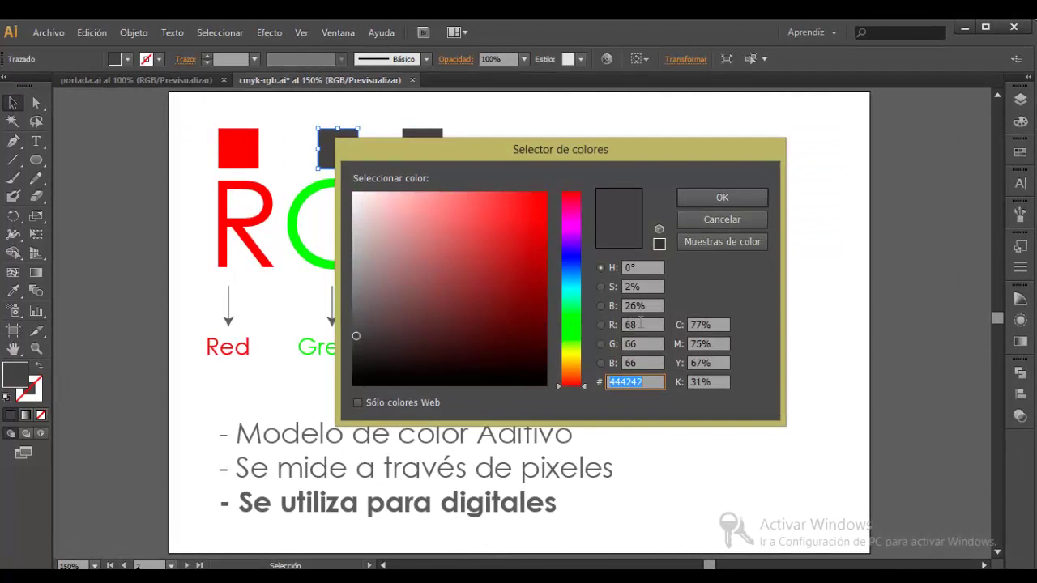
click(614, 324)
click(614, 344)
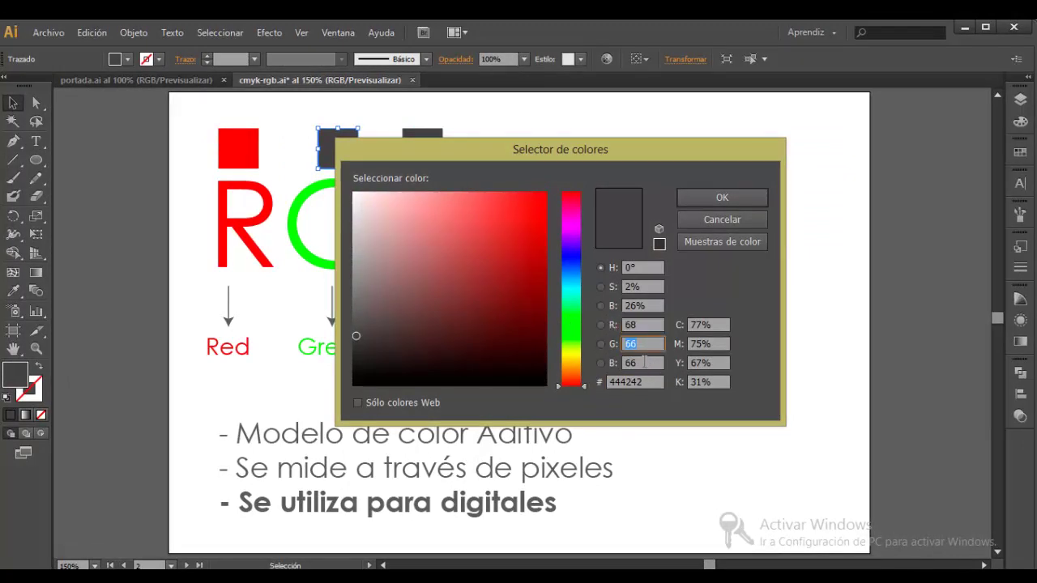
click(616, 362)
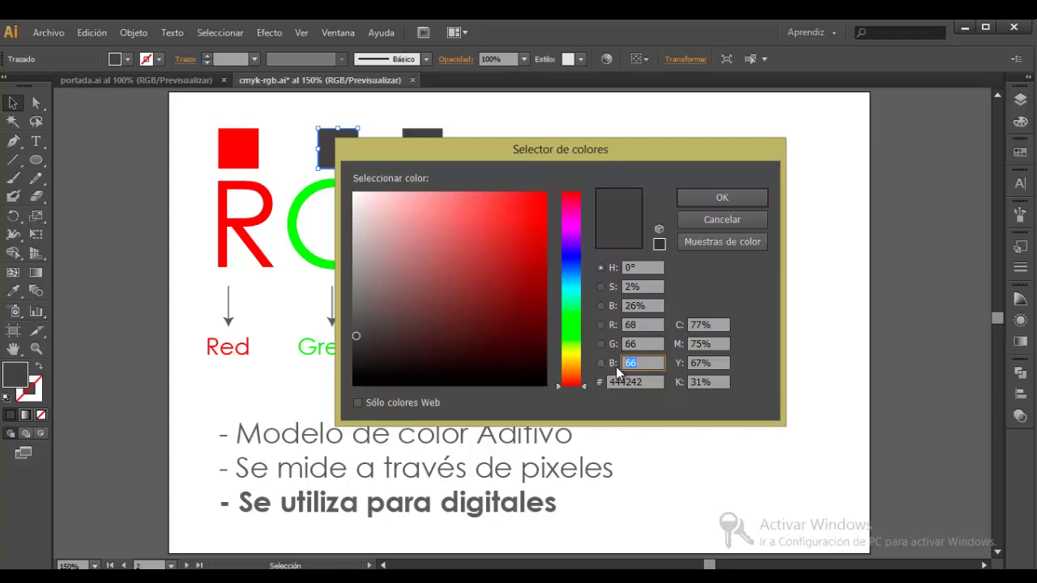
text(300)
key(Tab)
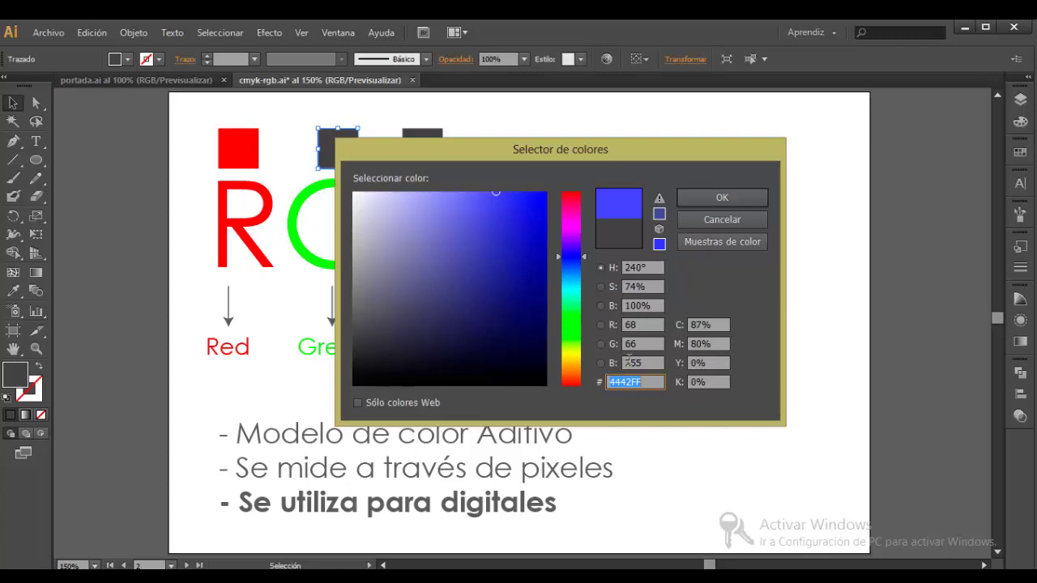
Set R, G and B to 66 for neutral grey #424242
drag(644, 325, 615, 325)
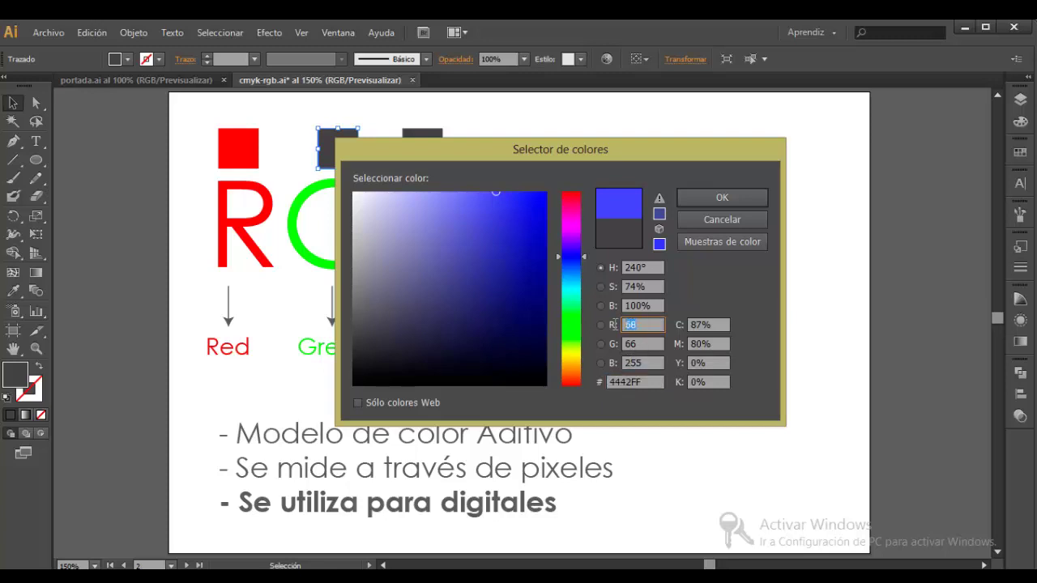
text(66)
drag(644, 343, 613, 342)
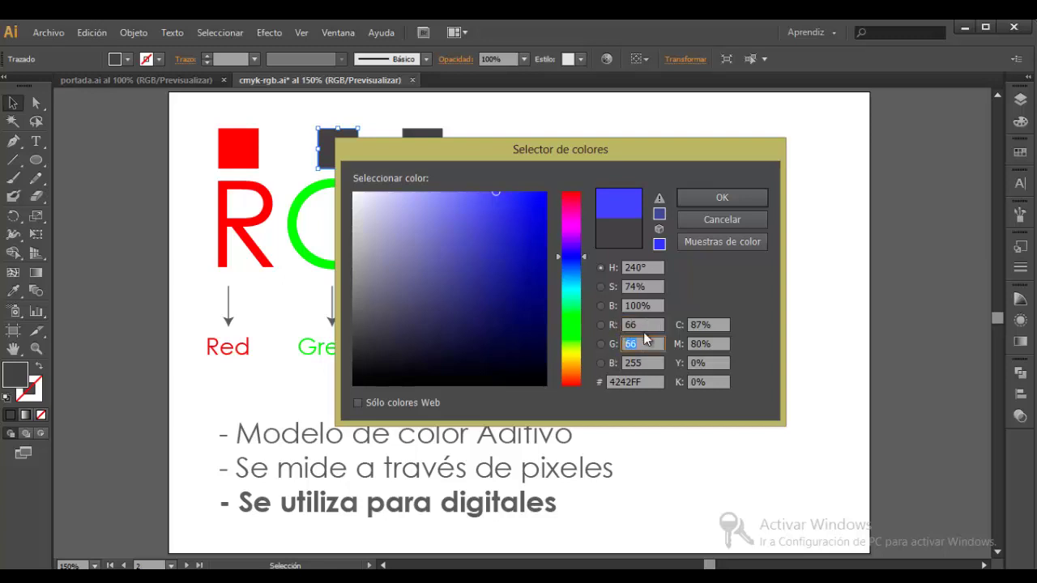
drag(652, 363, 629, 363)
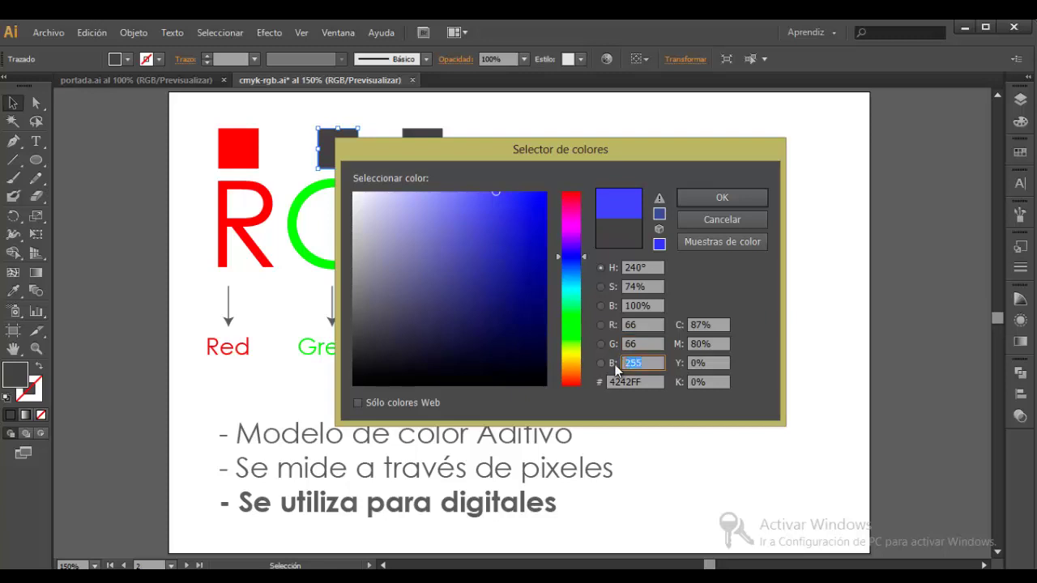
text(66)
key(Tab)
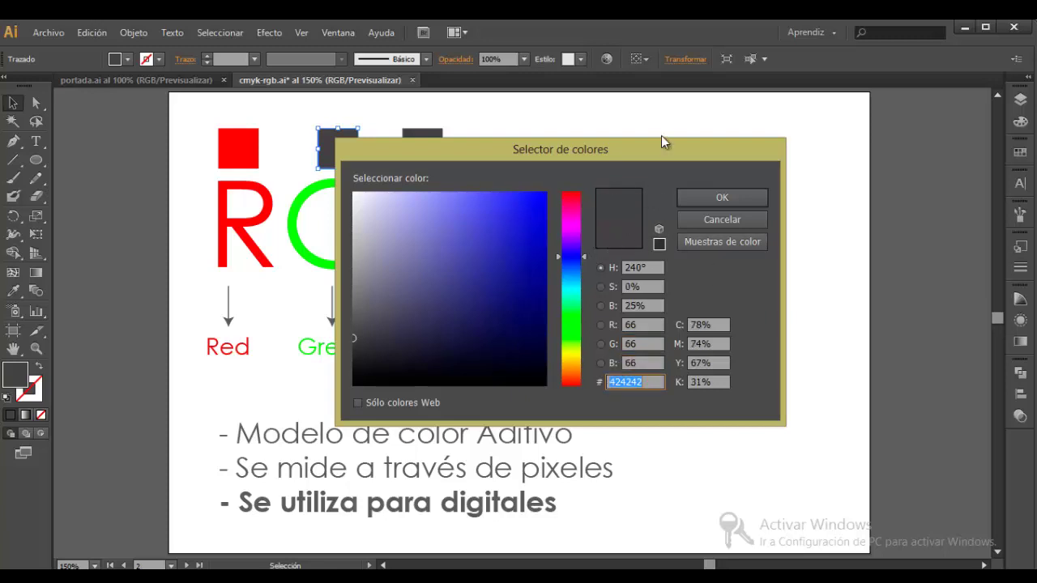
drag(647, 150, 637, 139)
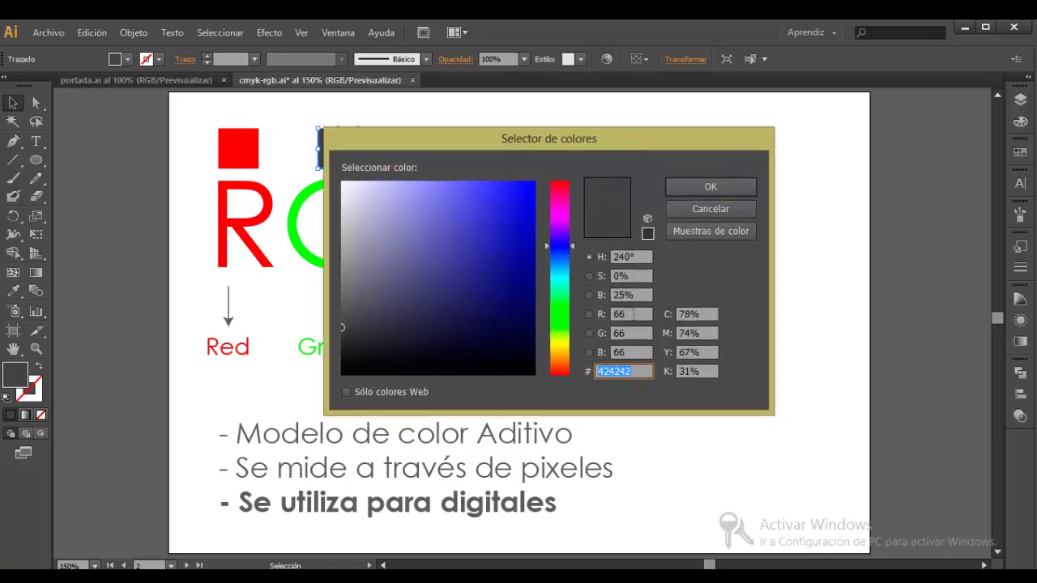
Enter 91 for red and green to preview a lighter grey
double_click(624, 314)
text(91)
key(Tab)
text(9)
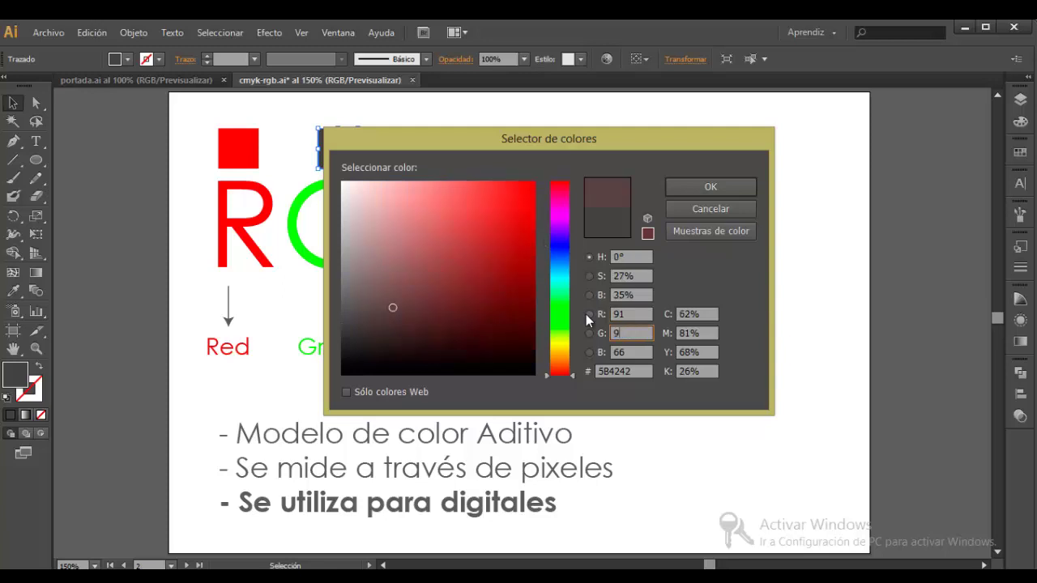
text(1)
key(Tab)
text(91)
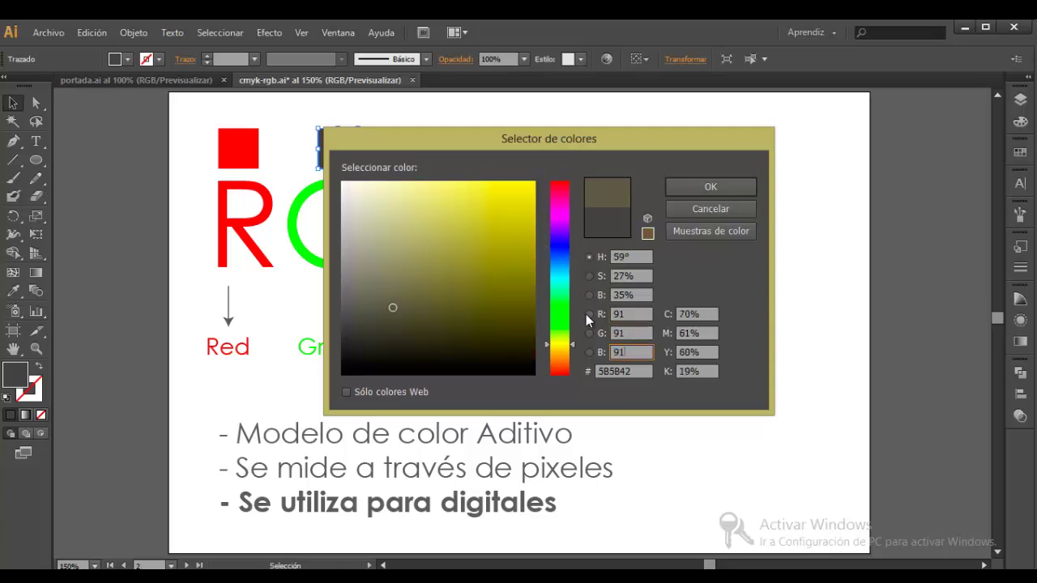
key(Tab)
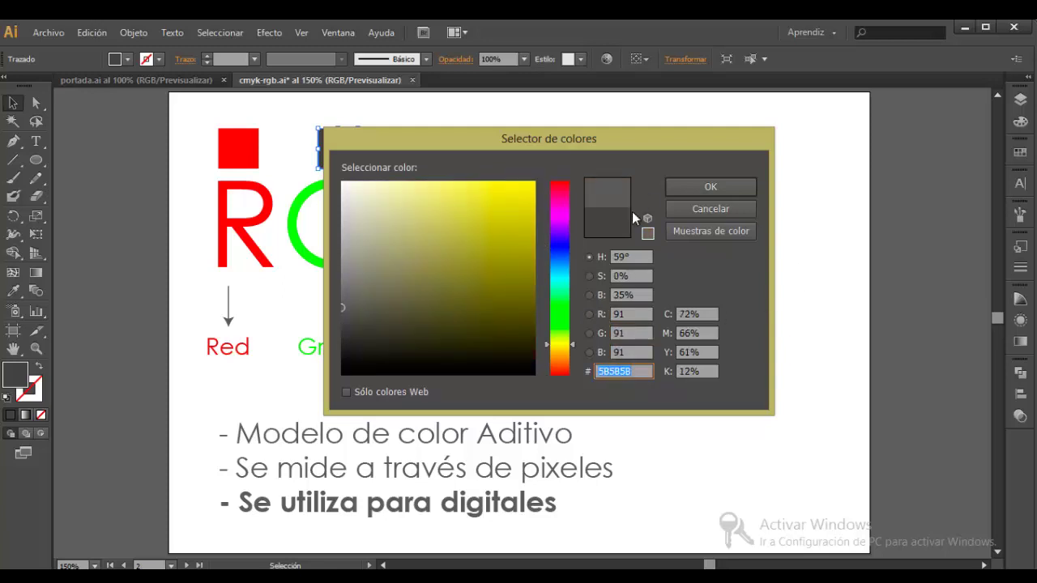
Set R, G and B to 255 to preview white
double_click(639, 316)
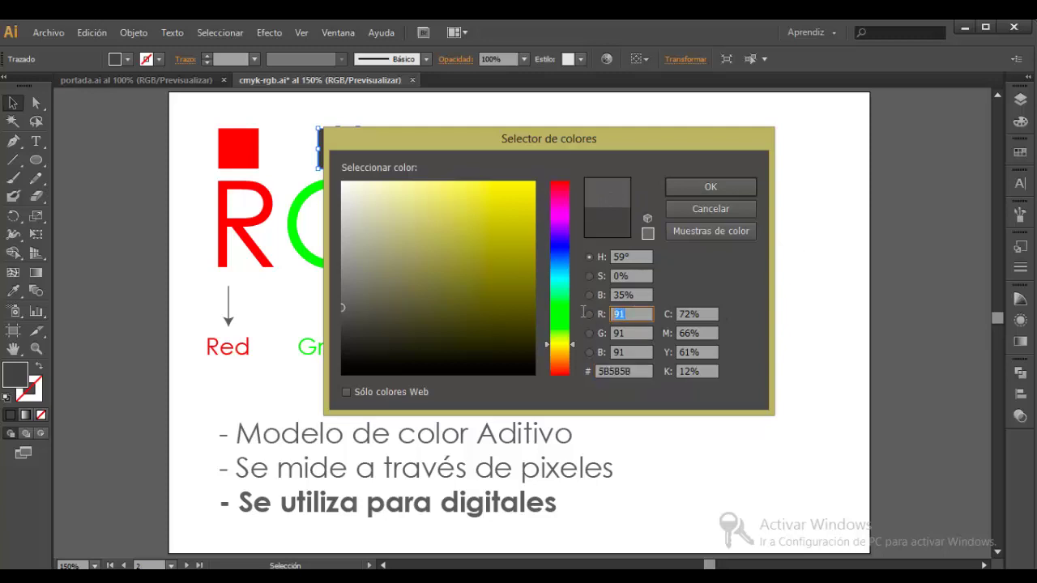
text(255)
key(Tab)
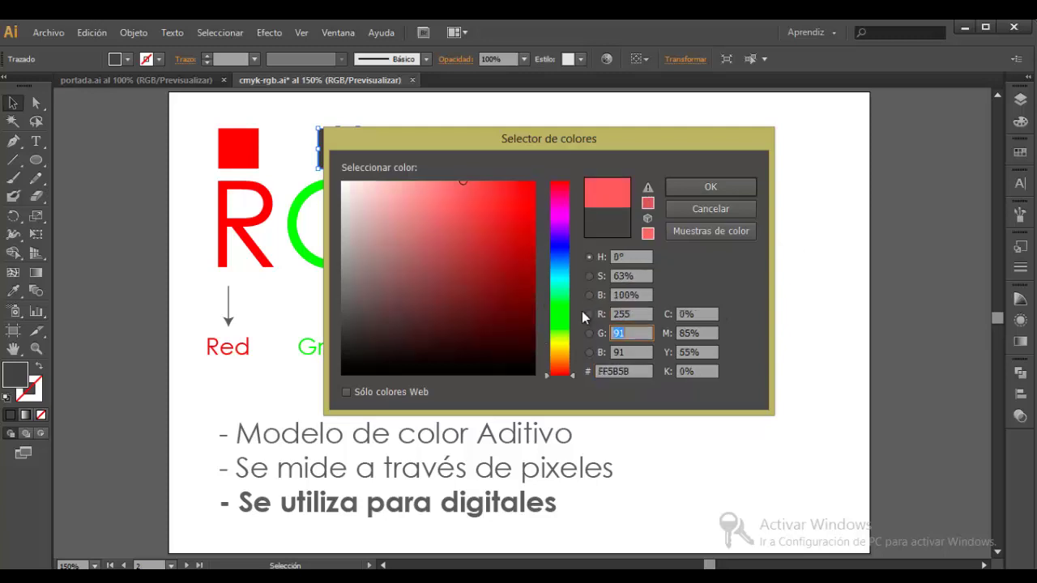
text(255)
key(Tab)
text(25)
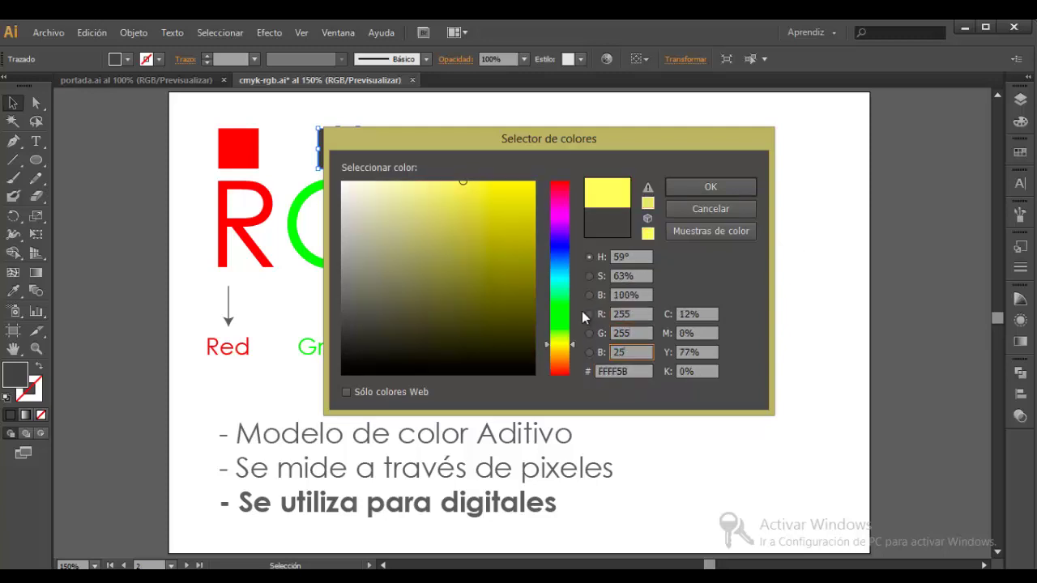
text(5)
key(Tab)
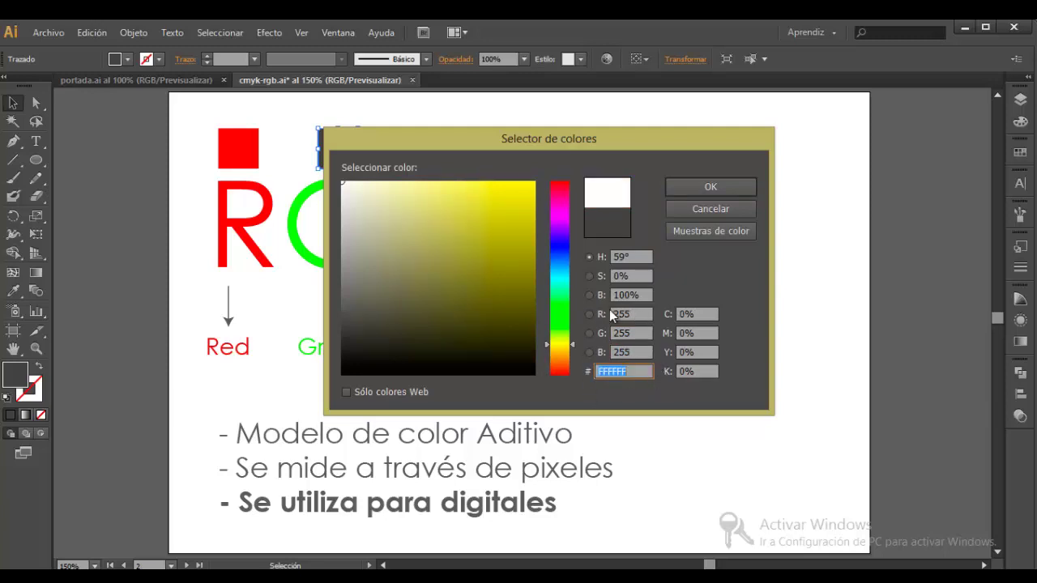
Set R, G and B to 0 to preview black
drag(640, 314, 590, 314)
text(0)
key(Tab)
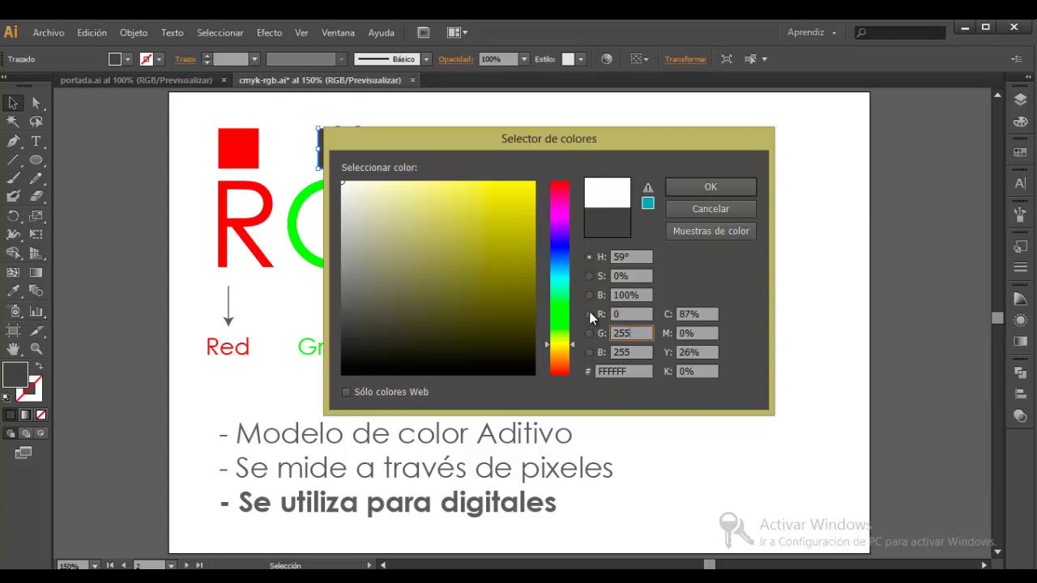
text(0)
key(Tab)
text(0)
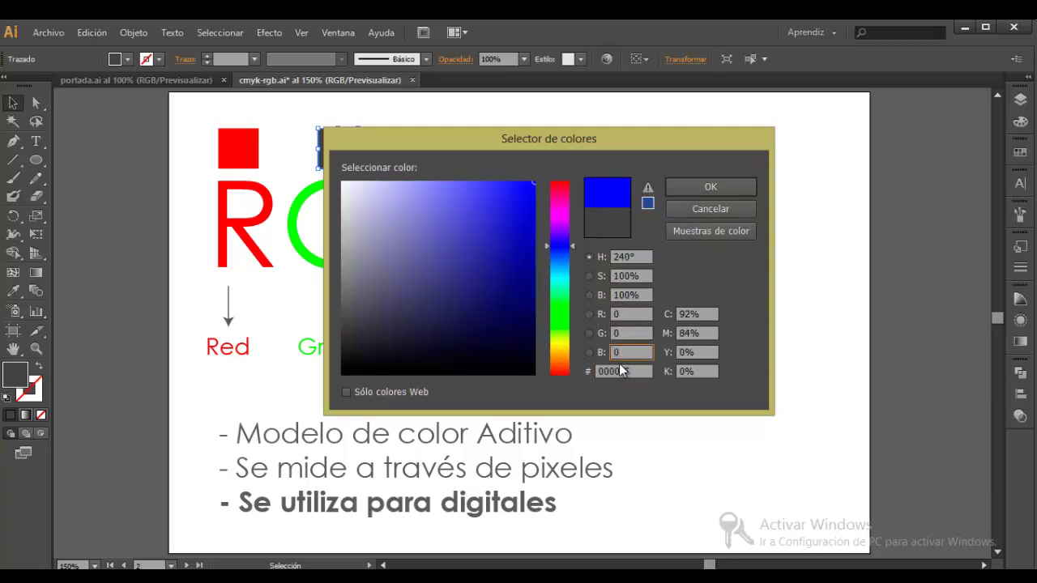
key(Tab)
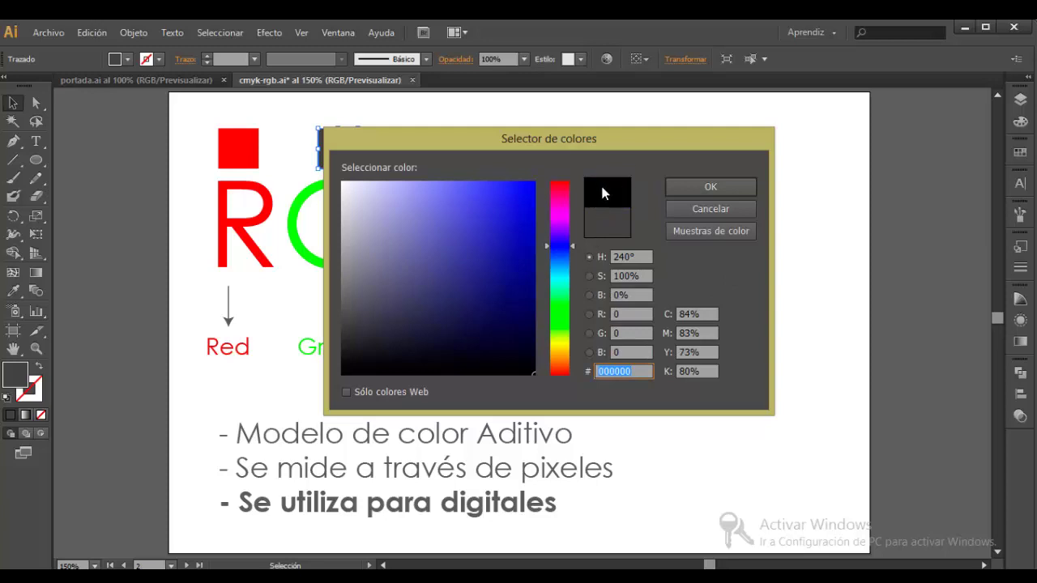
Pick a green hue and a green tone, then inspect the red, green and blue values
click(558, 317)
click(498, 220)
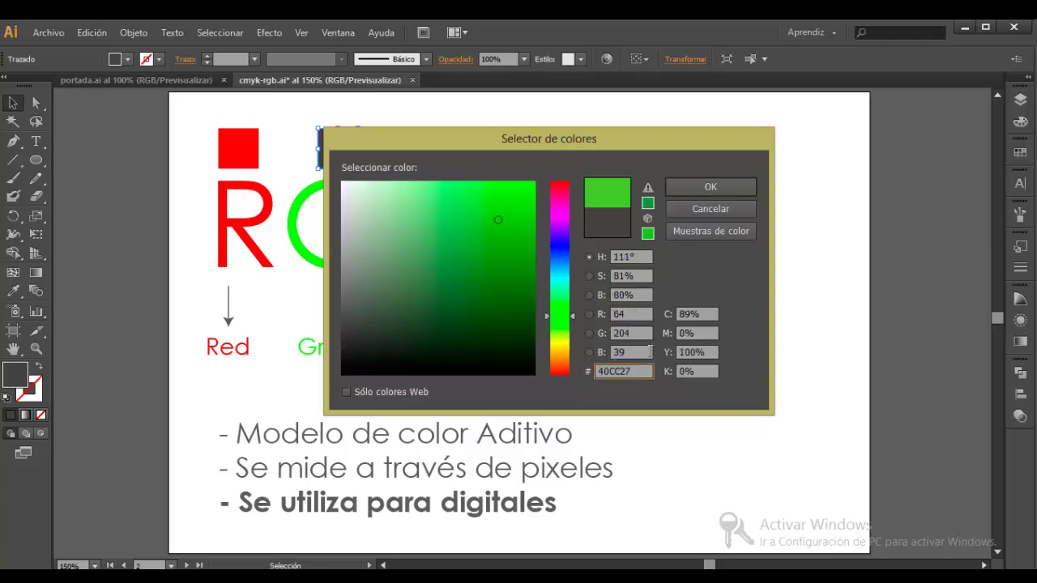
click(616, 315)
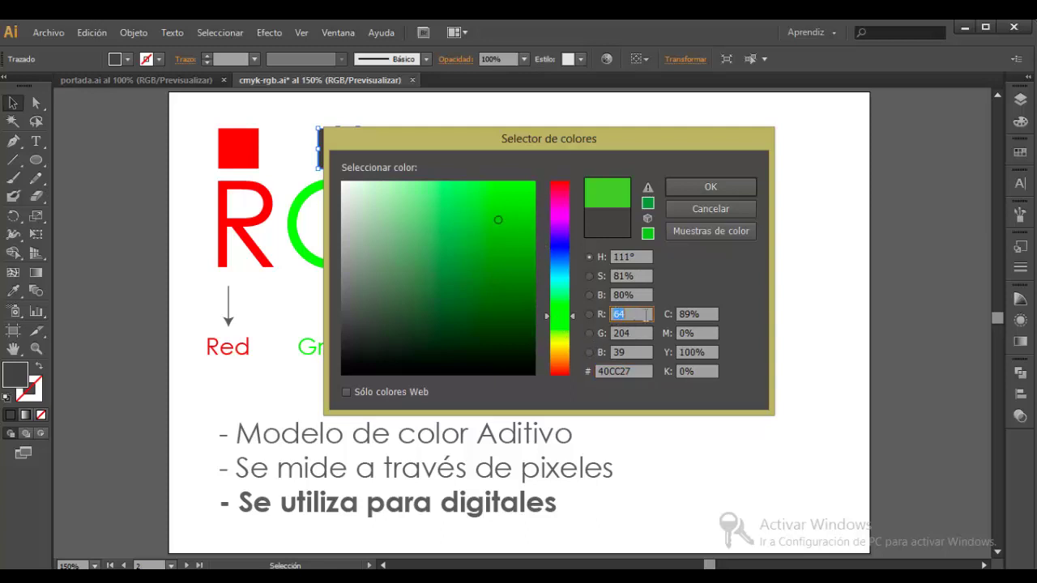
key(Tab)
click(629, 352)
click(631, 315)
key(Tab)
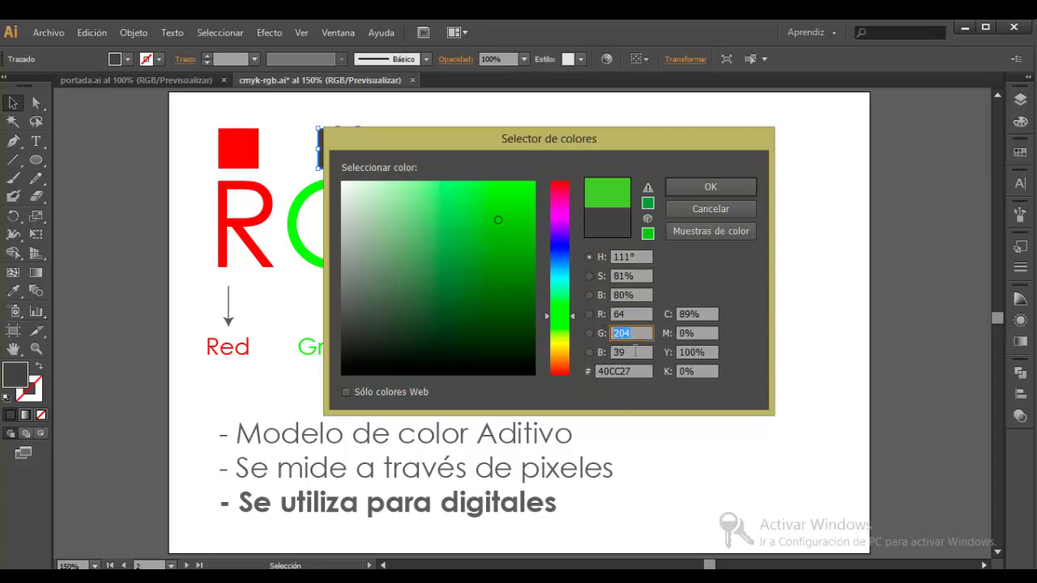
click(640, 352)
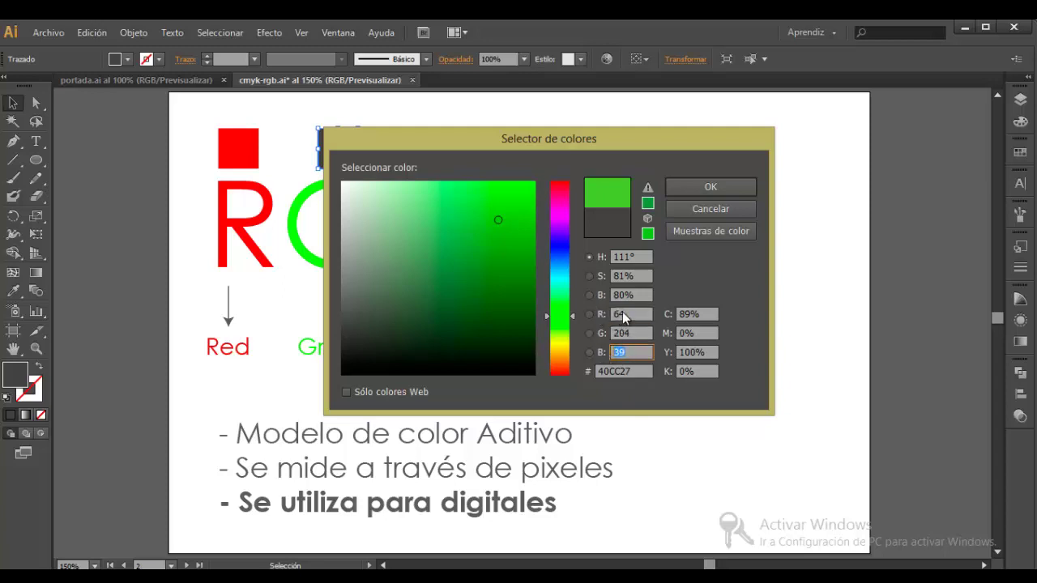
click(629, 314)
key(Tab)
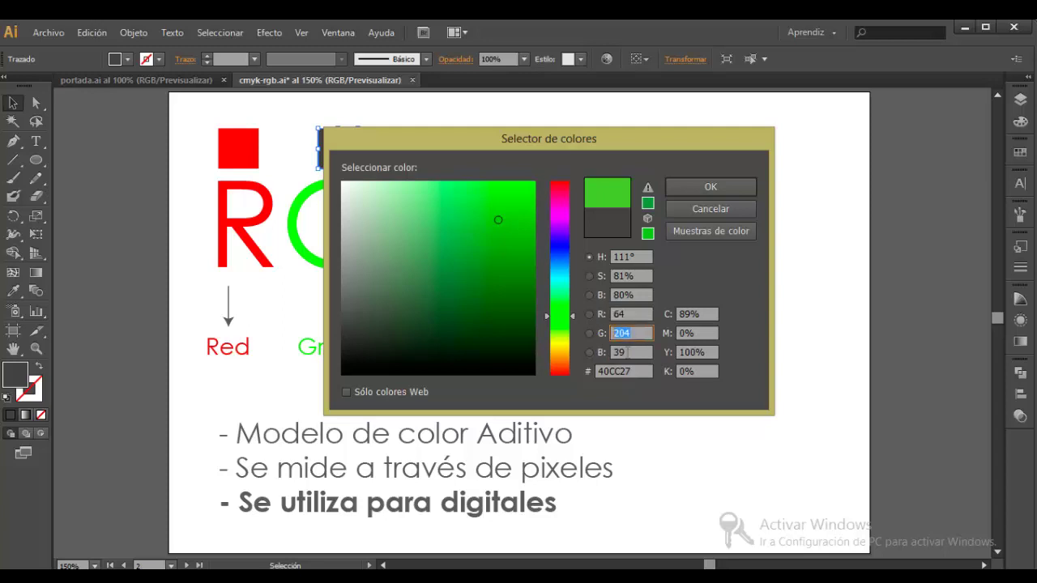
click(611, 352)
click(632, 316)
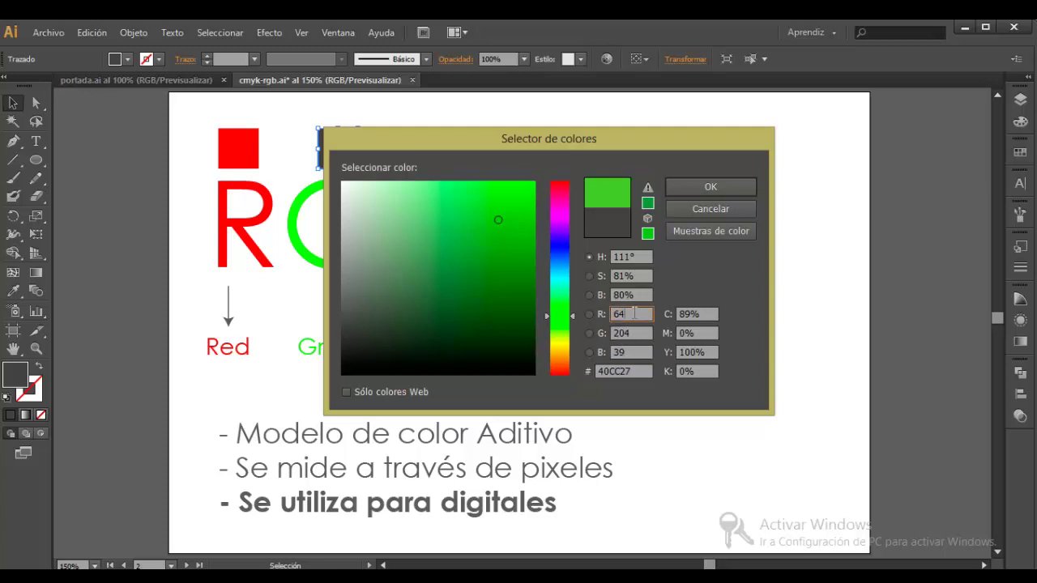
click(636, 334)
click(622, 352)
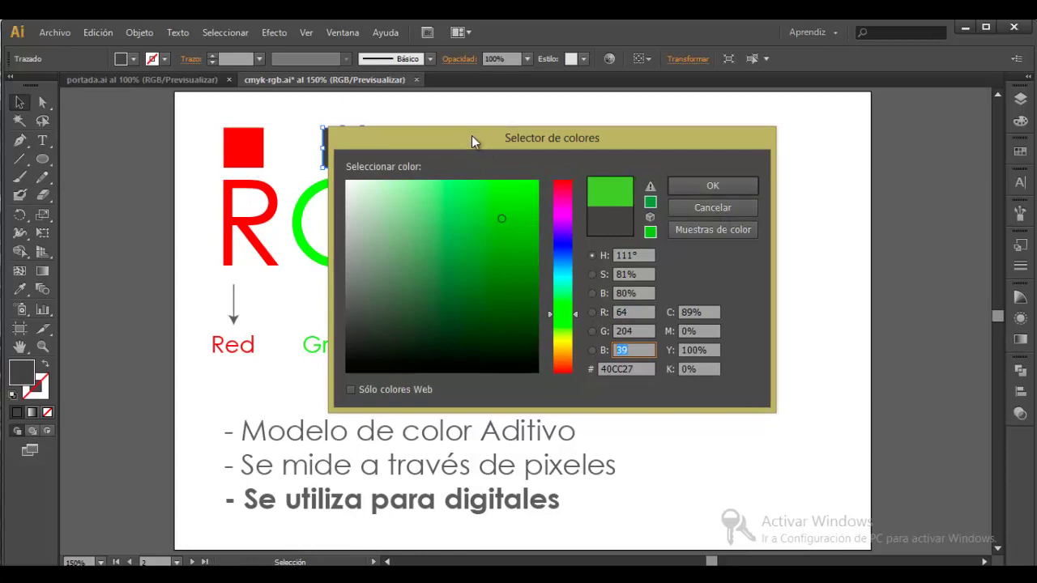
Set G 255, B 0, R 0 and apply the pure green fill
drag(472, 135, 540, 122)
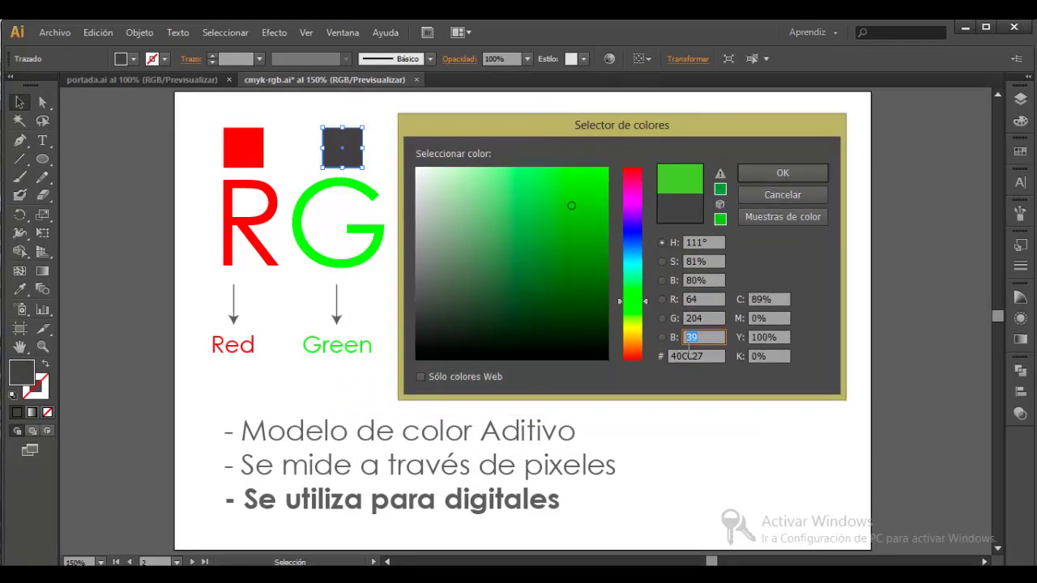
click(719, 319)
text(255)
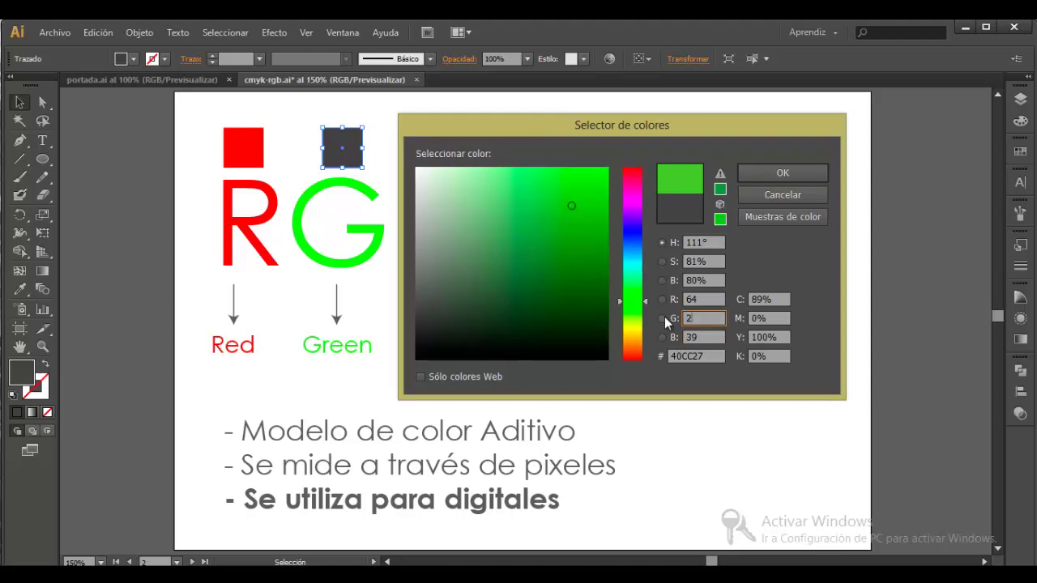
click(700, 339)
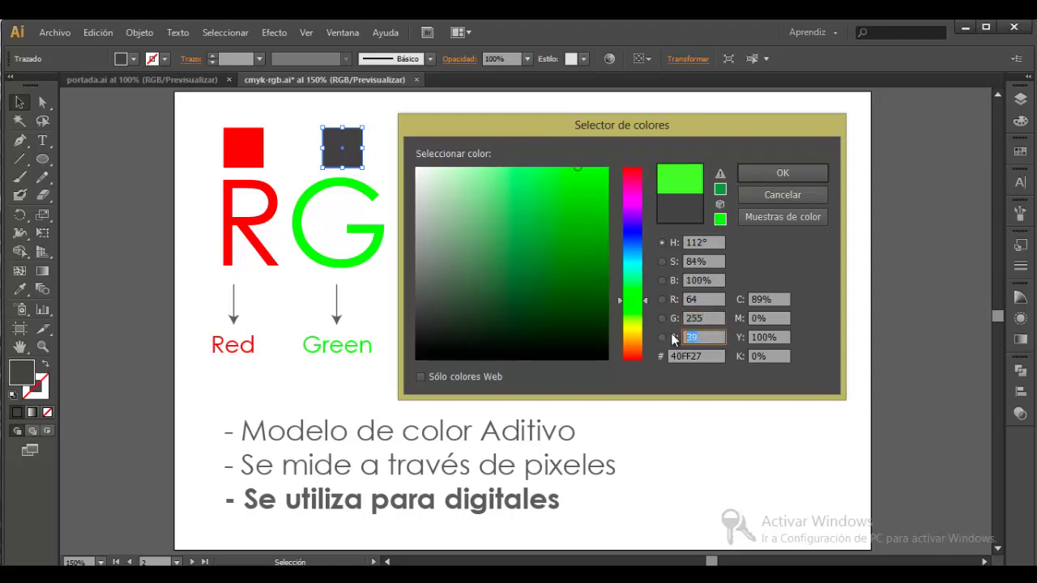
text(0)
click(705, 301)
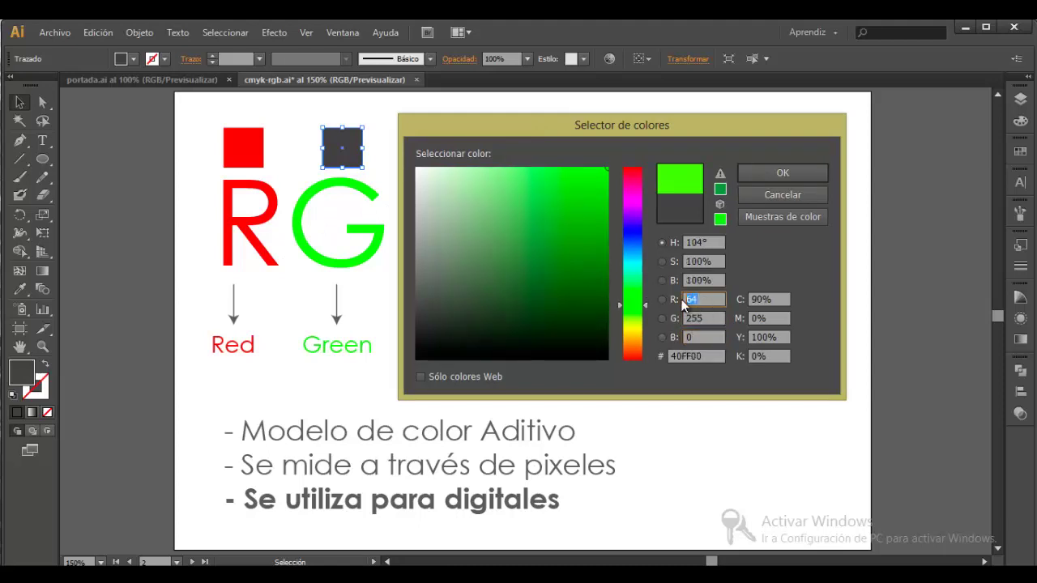
text(0)
key(Return)
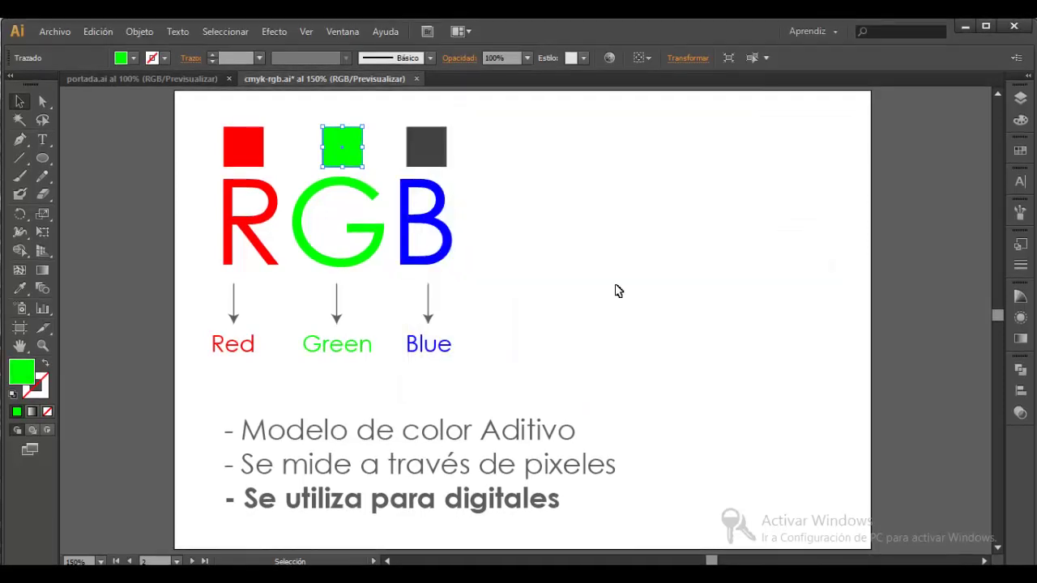
Deselect the green square and zoom to 100% to see the RGB artboard
click(378, 169)
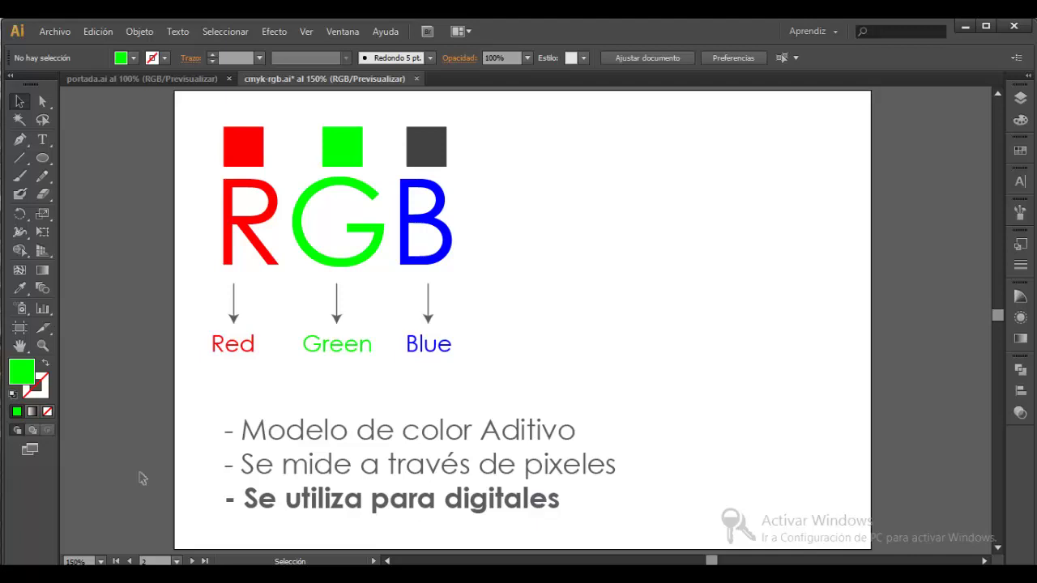
key(ctrl+1)
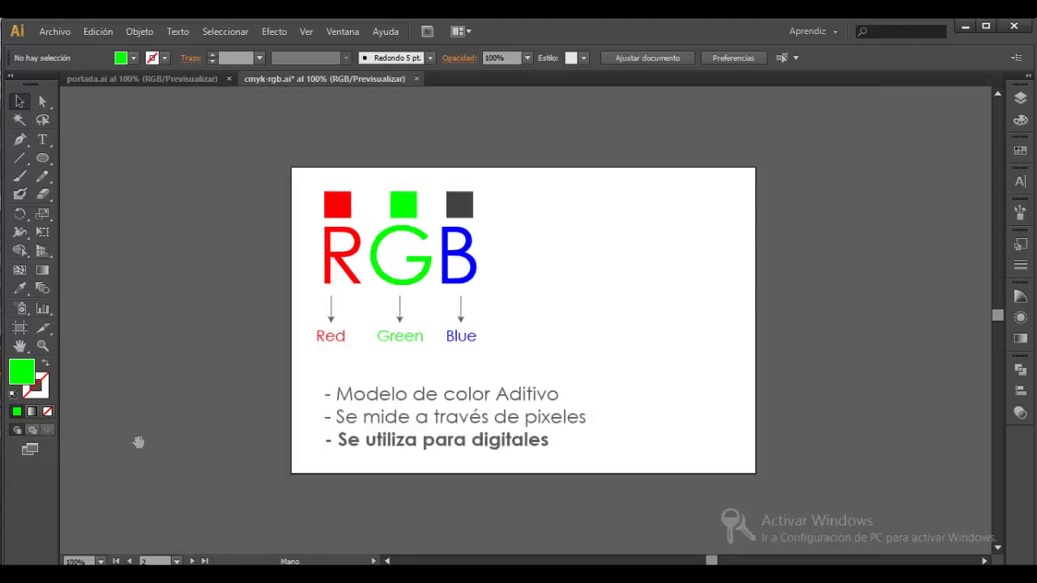
Centre the RGB artboard and zoom out to 66.67% to show both CMYK and RGB artboards
mouse_move(139, 440)
mouse_down()
mouse_move(351, 450)
mouse_move(430, 429)
mouse_up()
key(ctrl+minus)
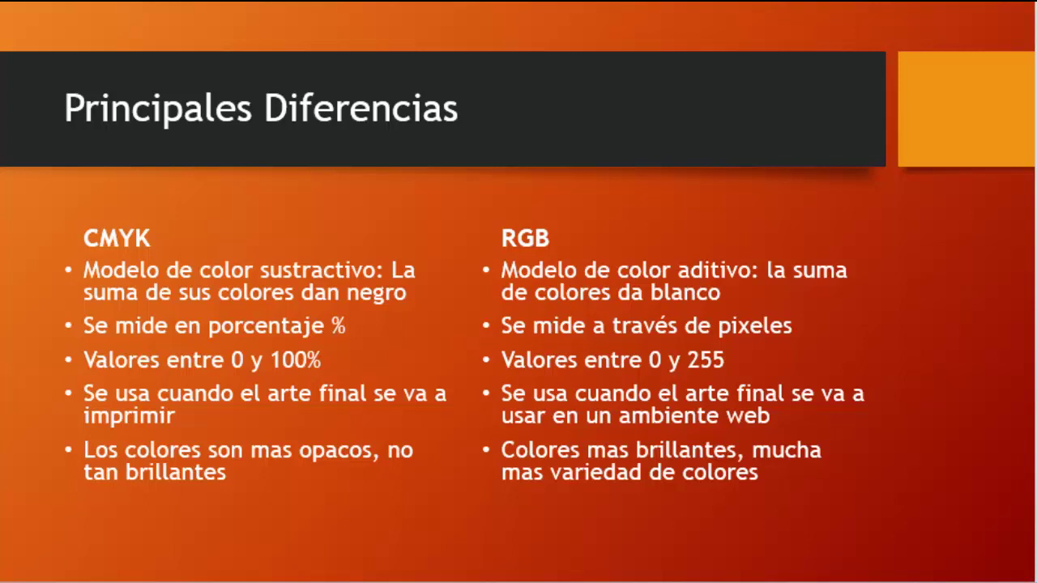
Advance the slideshow to the 'La MAS importante!!' slide about print versus web
key(Right)
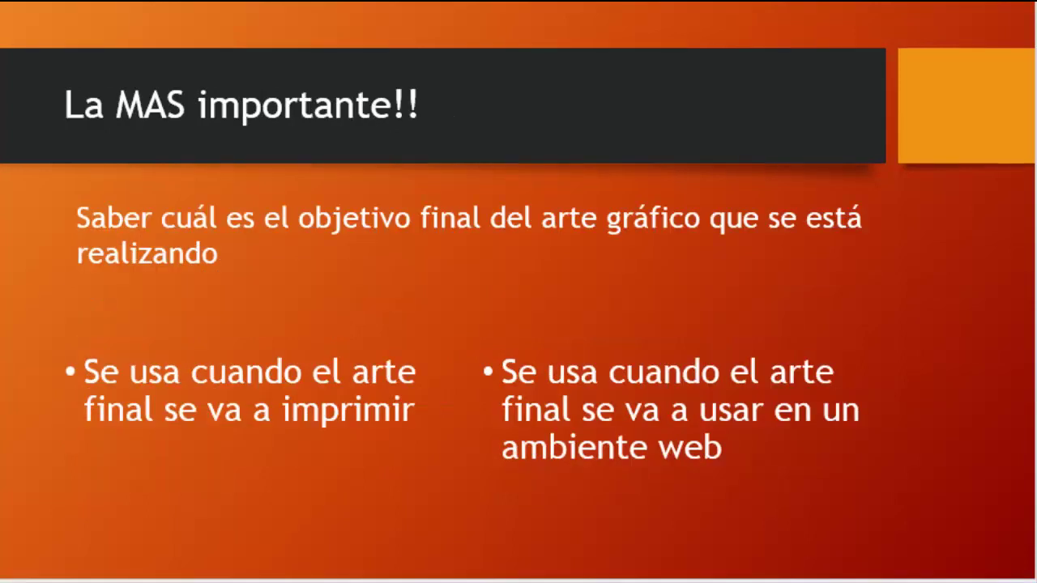